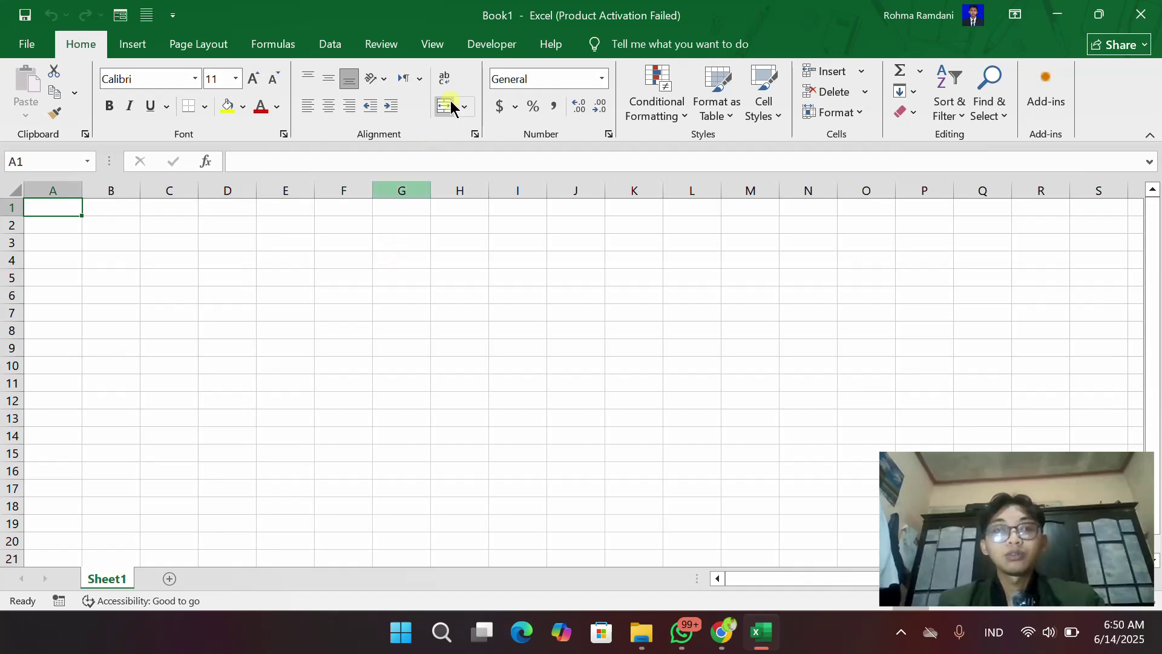
Open and close the Visual Basic editor from the Developer tab, then go to the File page
click(500, 49)
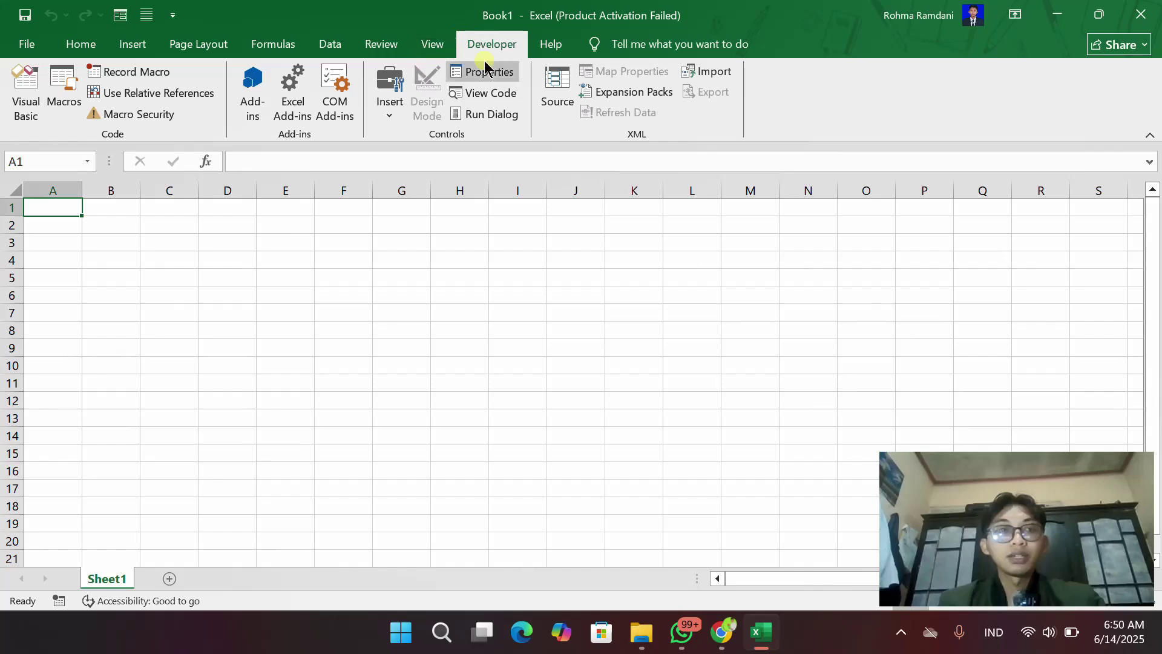
click(23, 100)
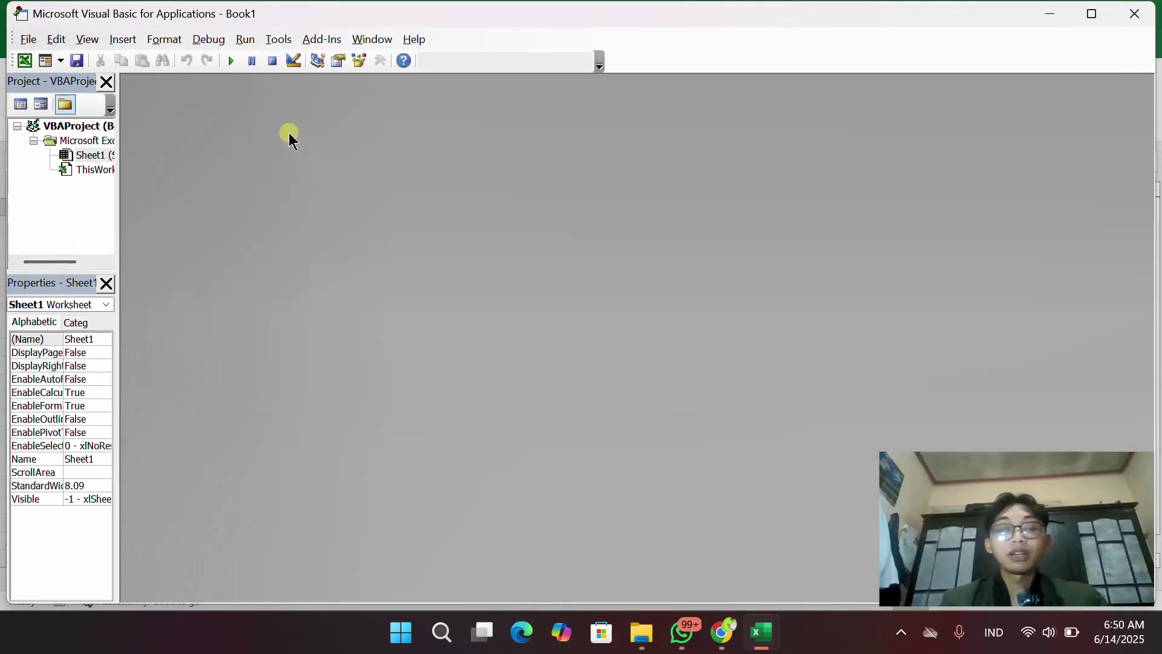
click(1134, 14)
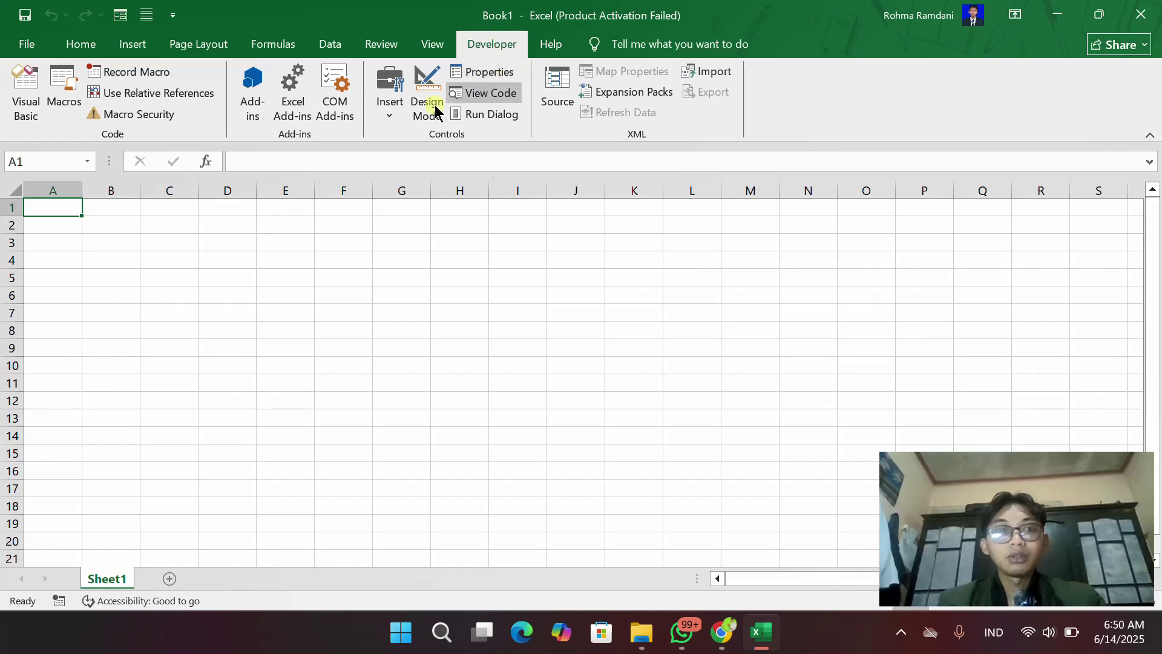
click(10, 48)
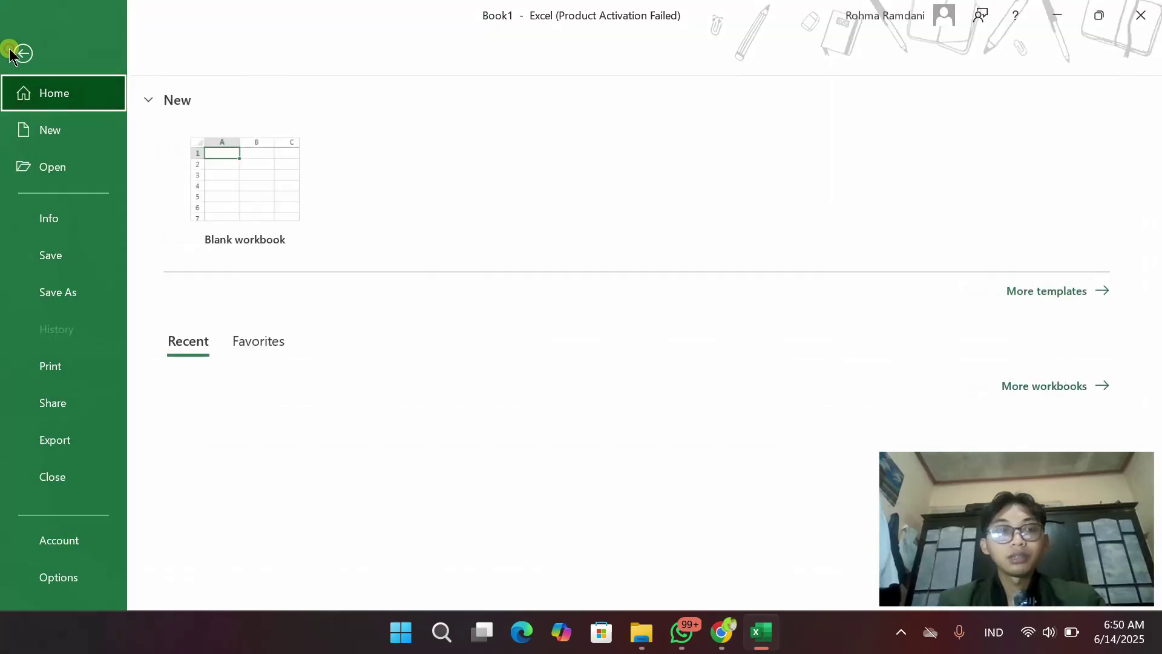
Uncheck Developer under Customize Ribbon in Excel Options, apply, and return to the File page
click(76, 569)
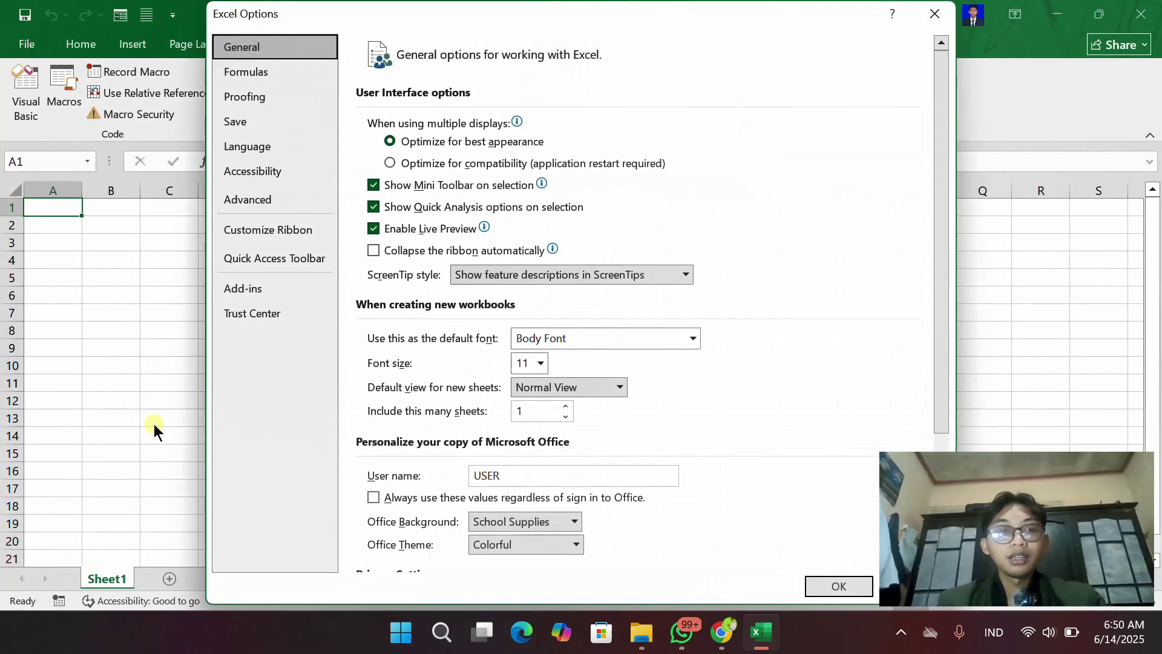
click(250, 233)
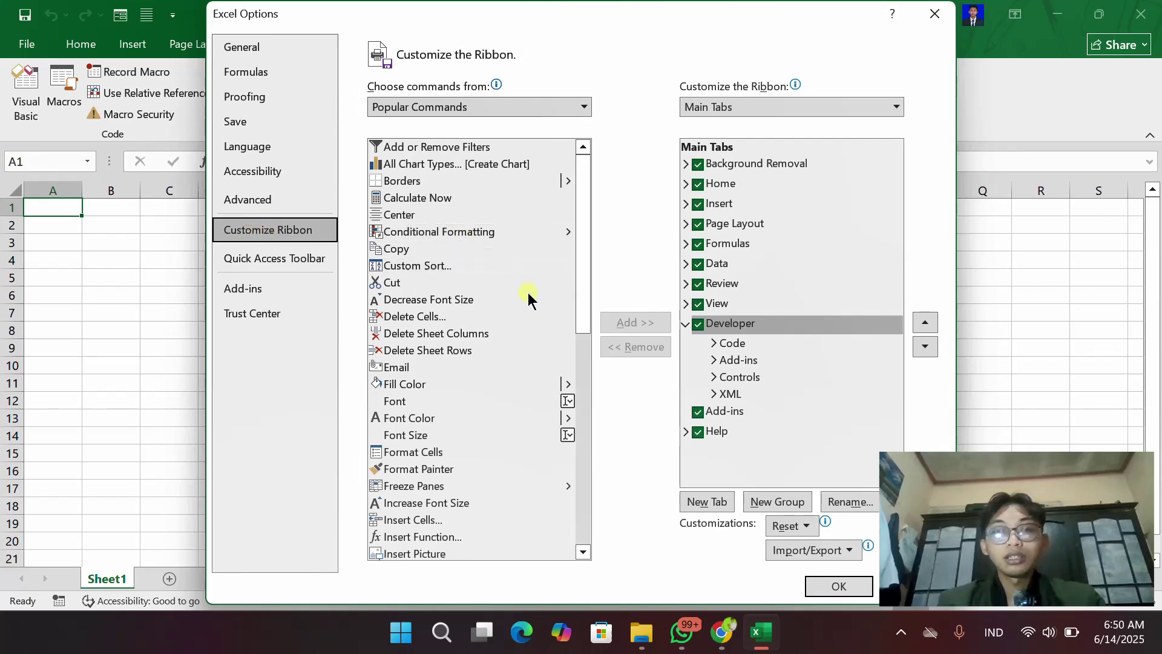
click(706, 323)
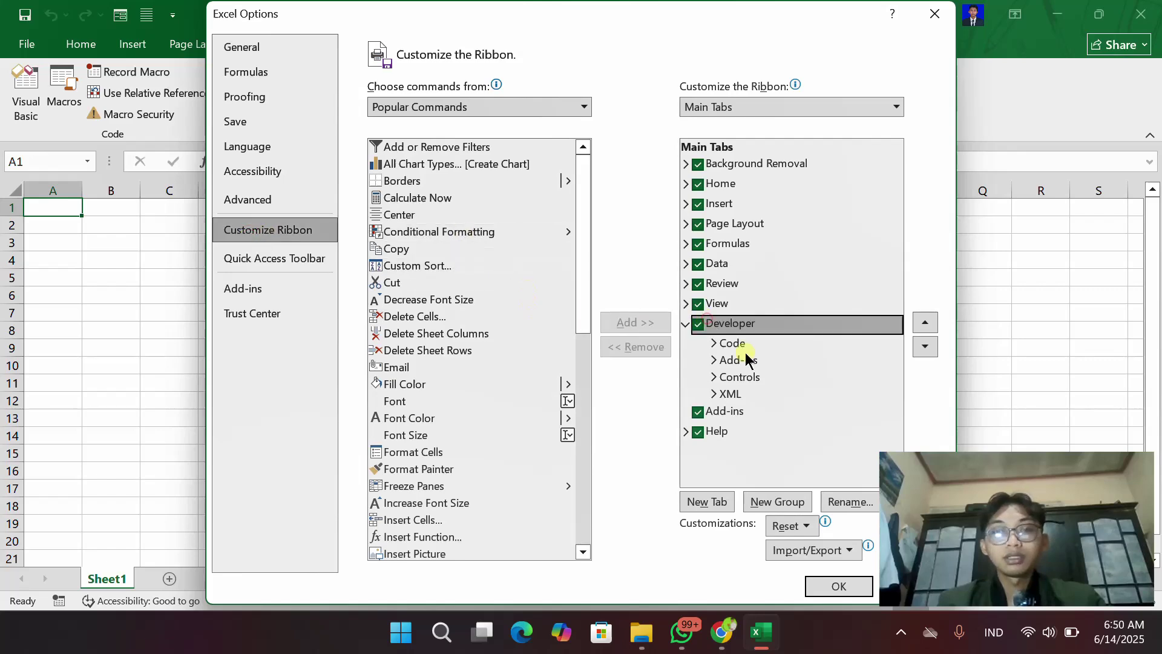
click(698, 323)
click(839, 586)
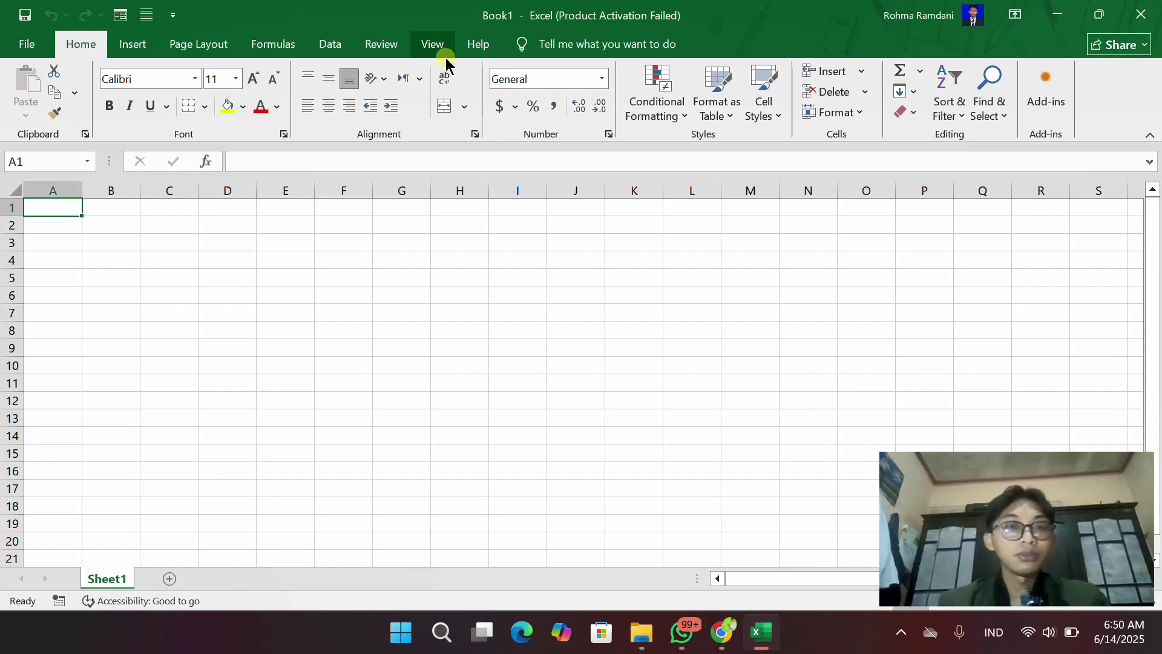
click(50, 47)
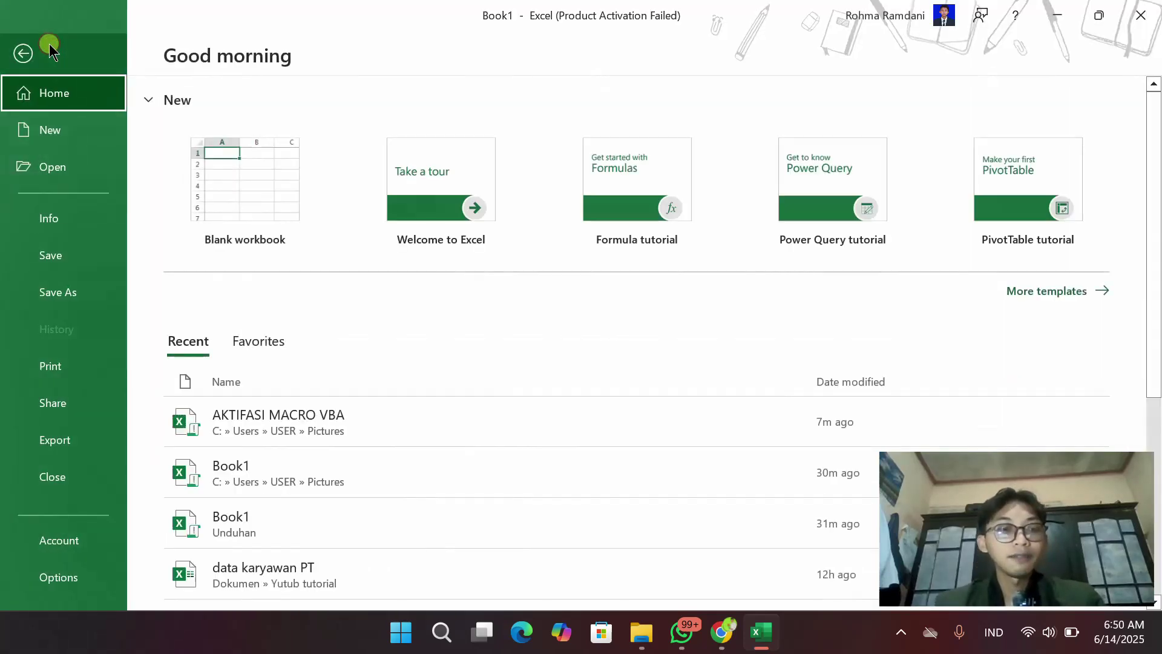
Re-check the Developer entry in the Main Tabs list of the ribbon customization settings
click(72, 575)
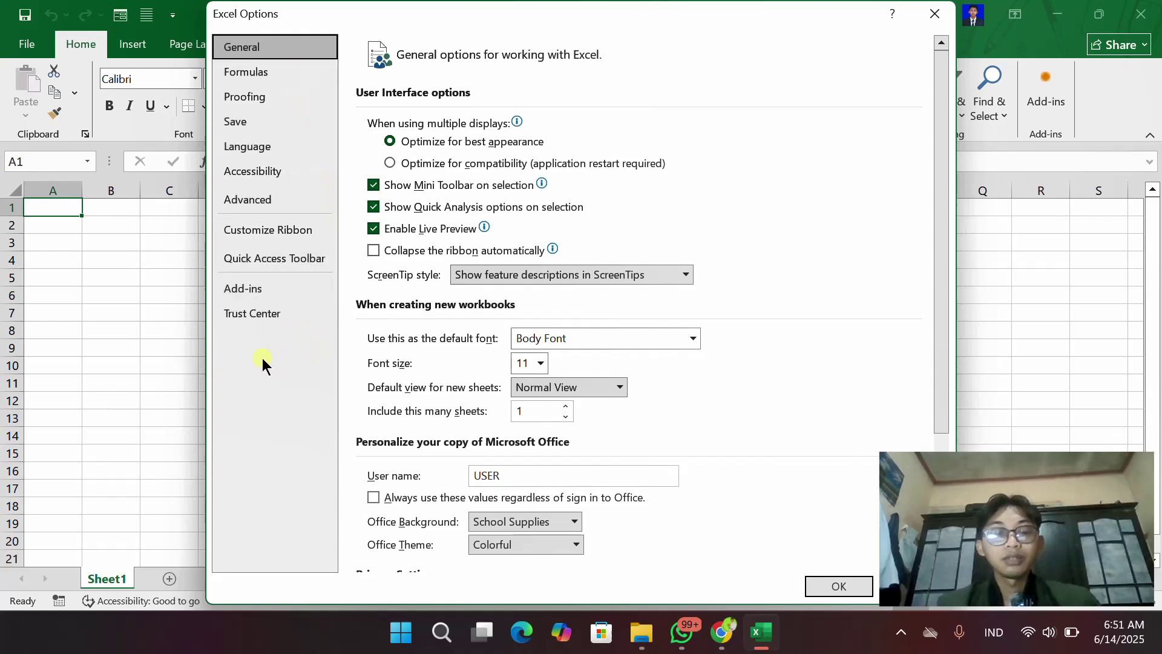
click(270, 230)
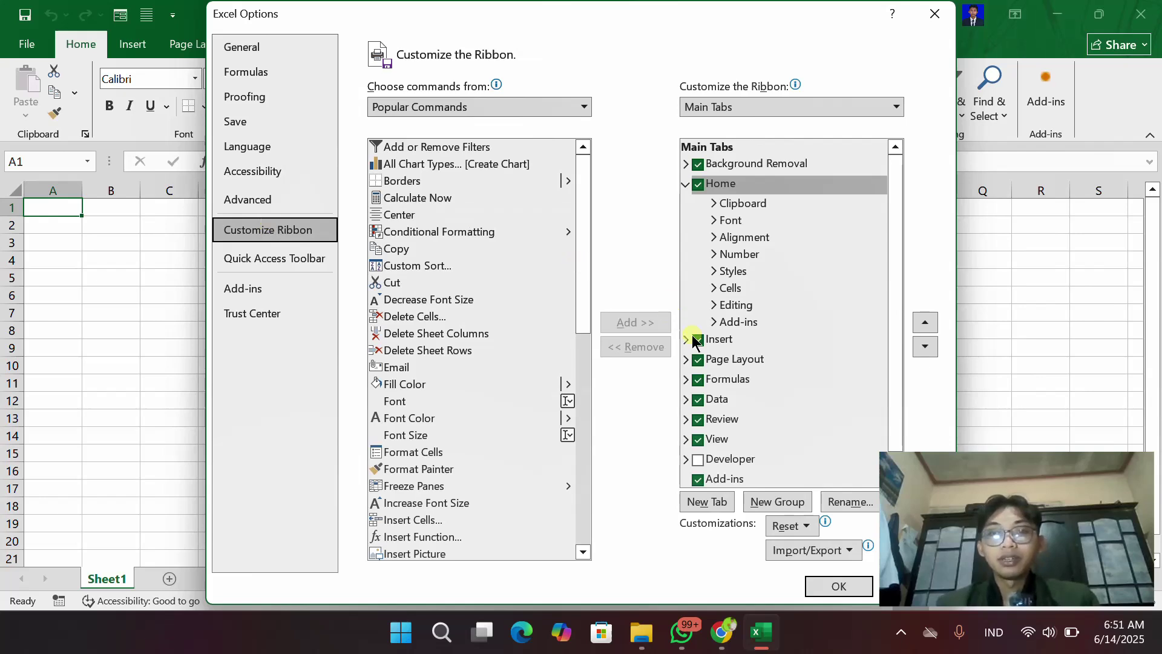
scroll(783, 363, down, 1)
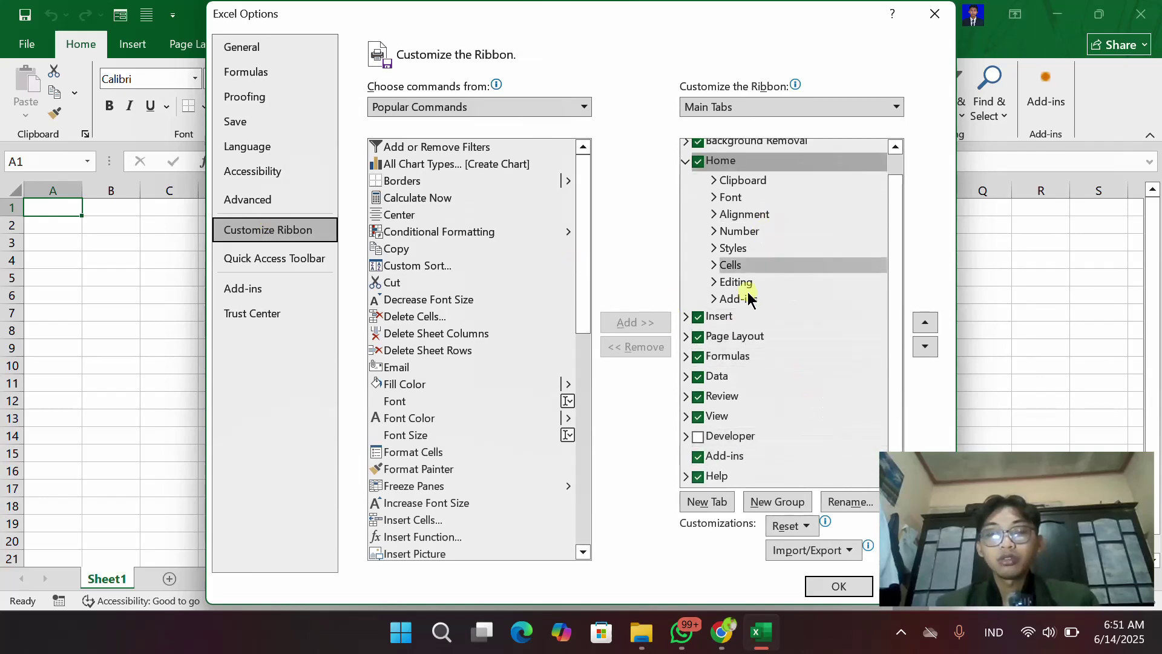
click(698, 437)
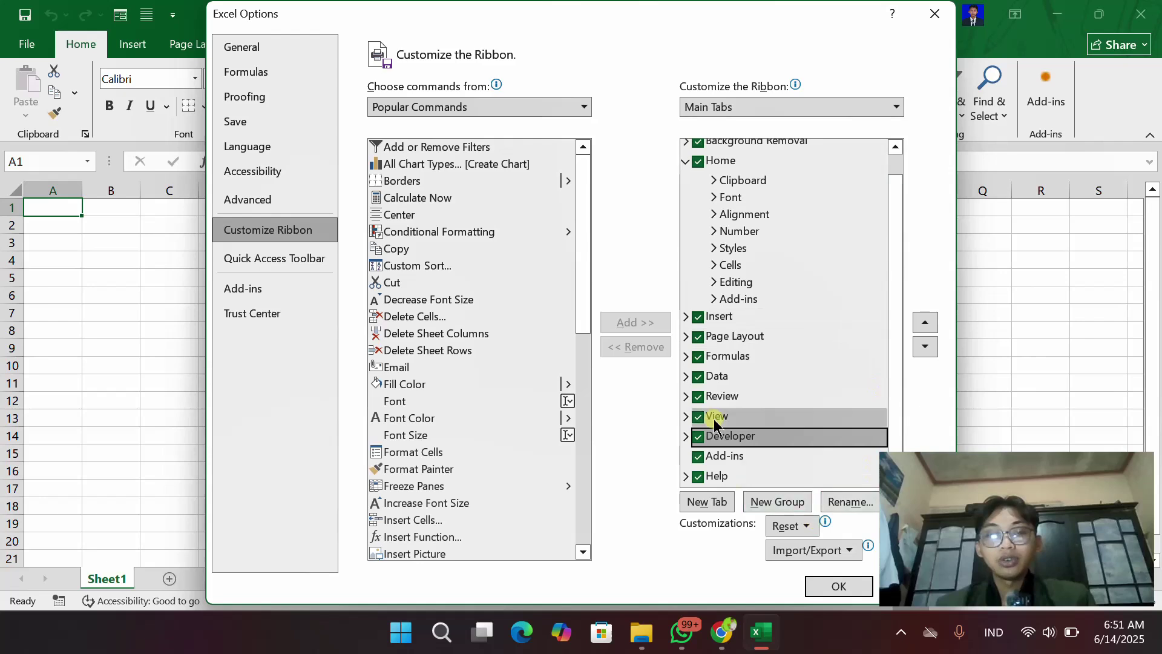
Set ActiveX and macro settings in the Trust Center to enable all, then confirm
click(250, 315)
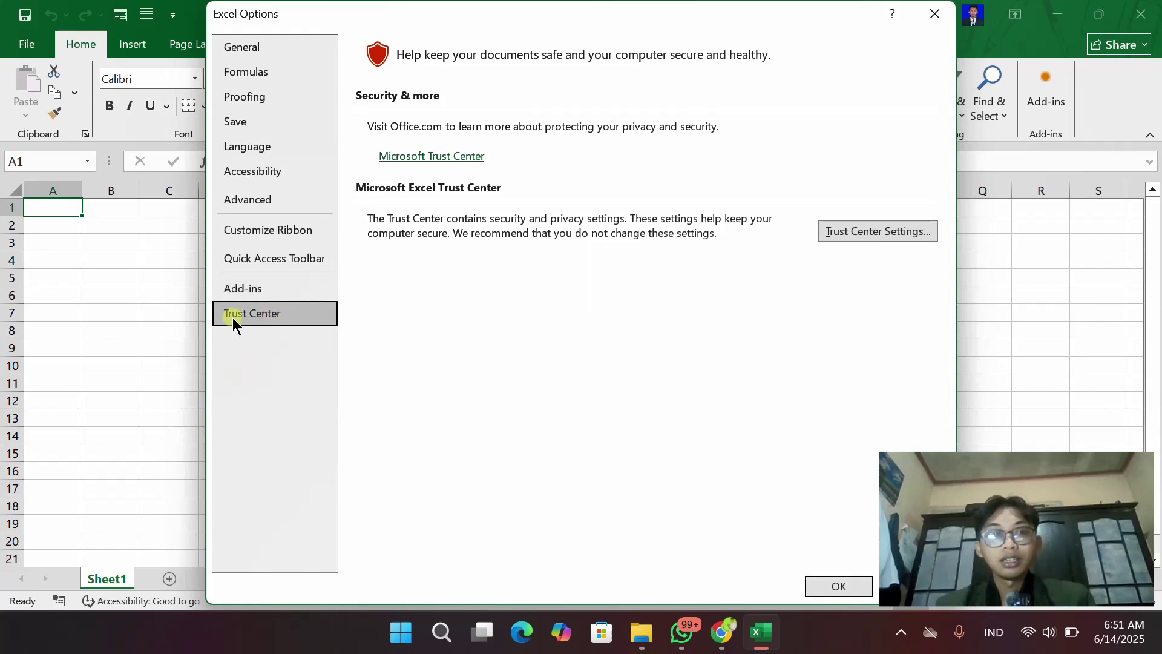
click(878, 229)
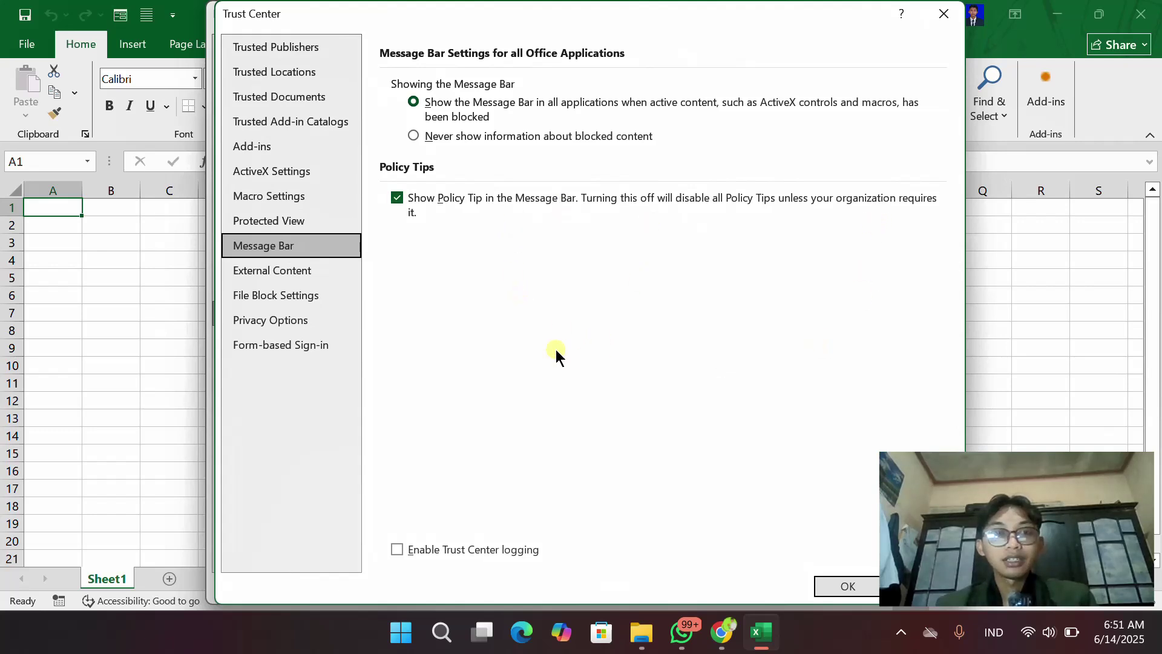
click(244, 173)
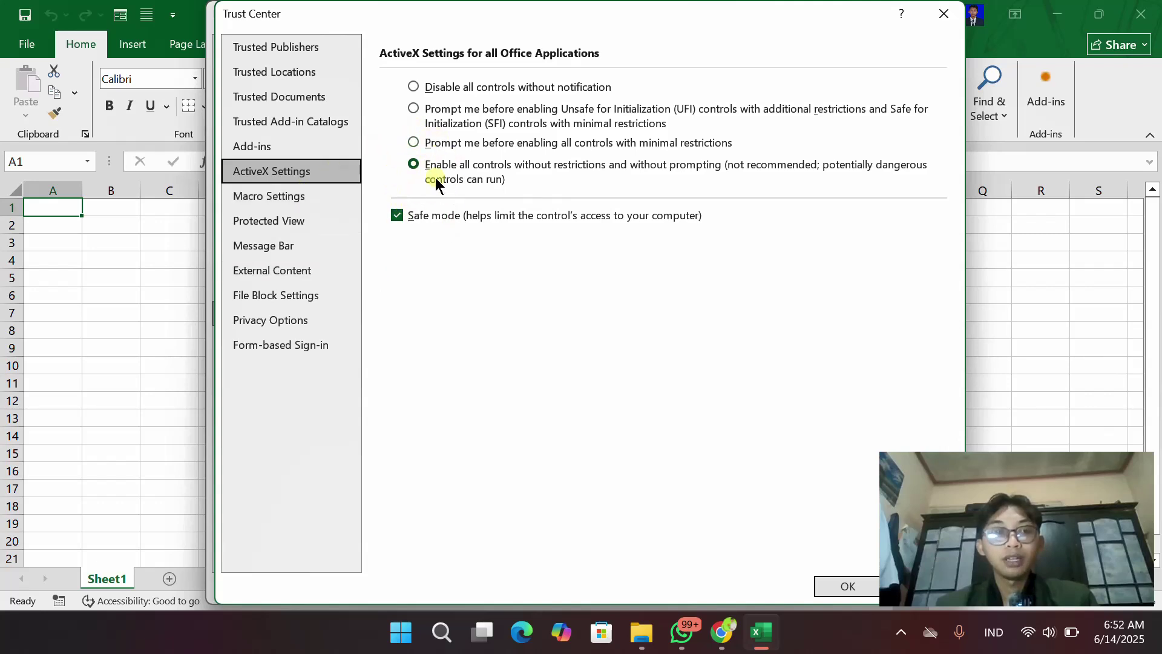
click(306, 201)
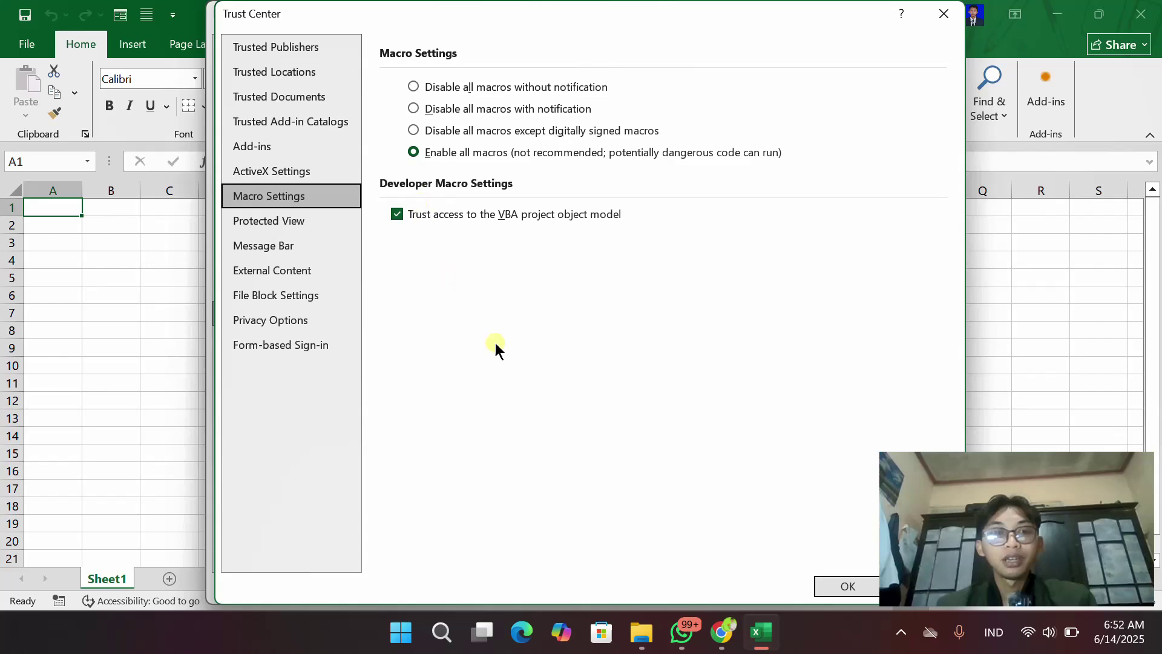
click(849, 586)
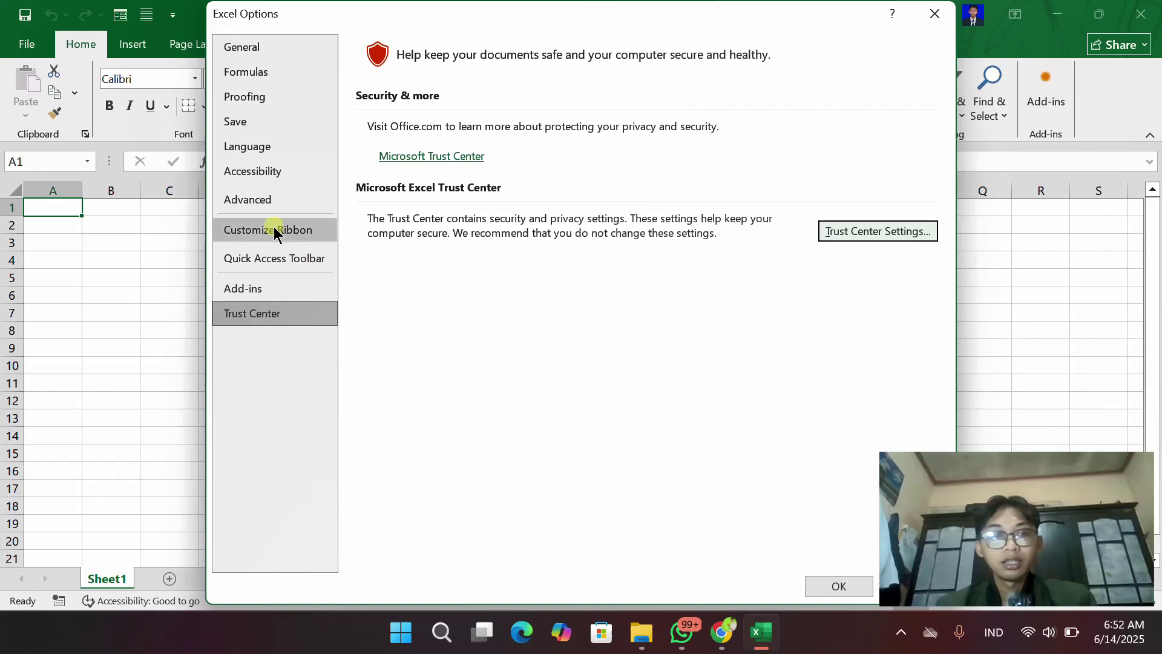
Apply Excel Options and launch the Visual Basic editor from the Developer tab
click(840, 586)
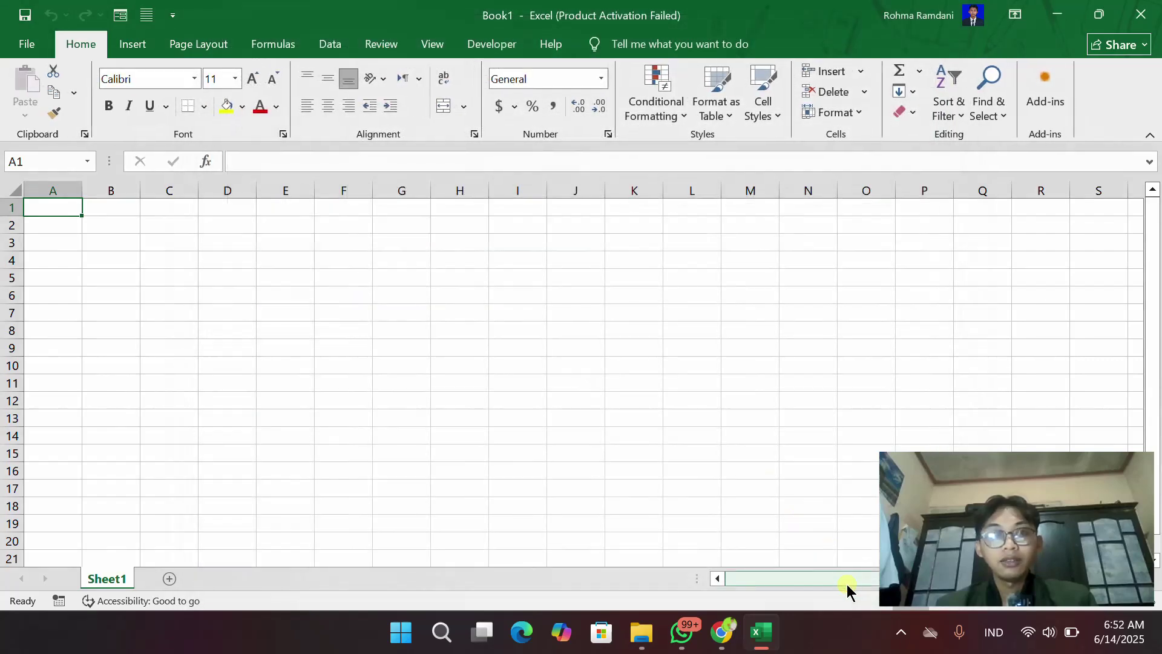
click(503, 48)
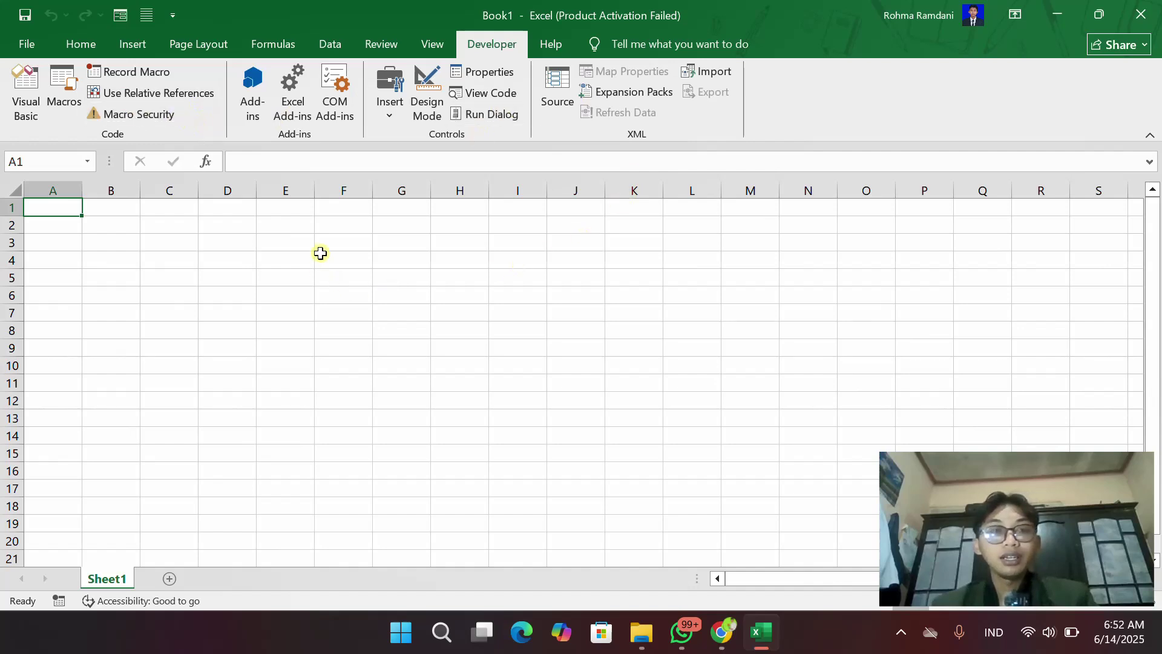
click(28, 100)
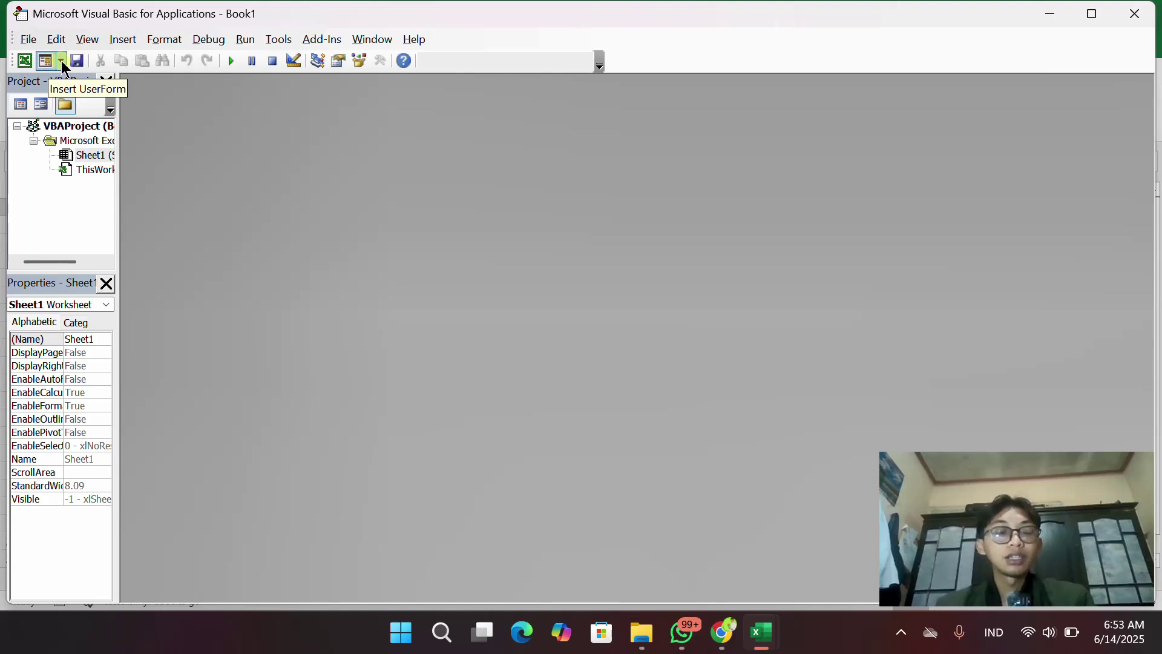
Insert Module1 into the Book1 project and drag its code window larger
click(62, 62)
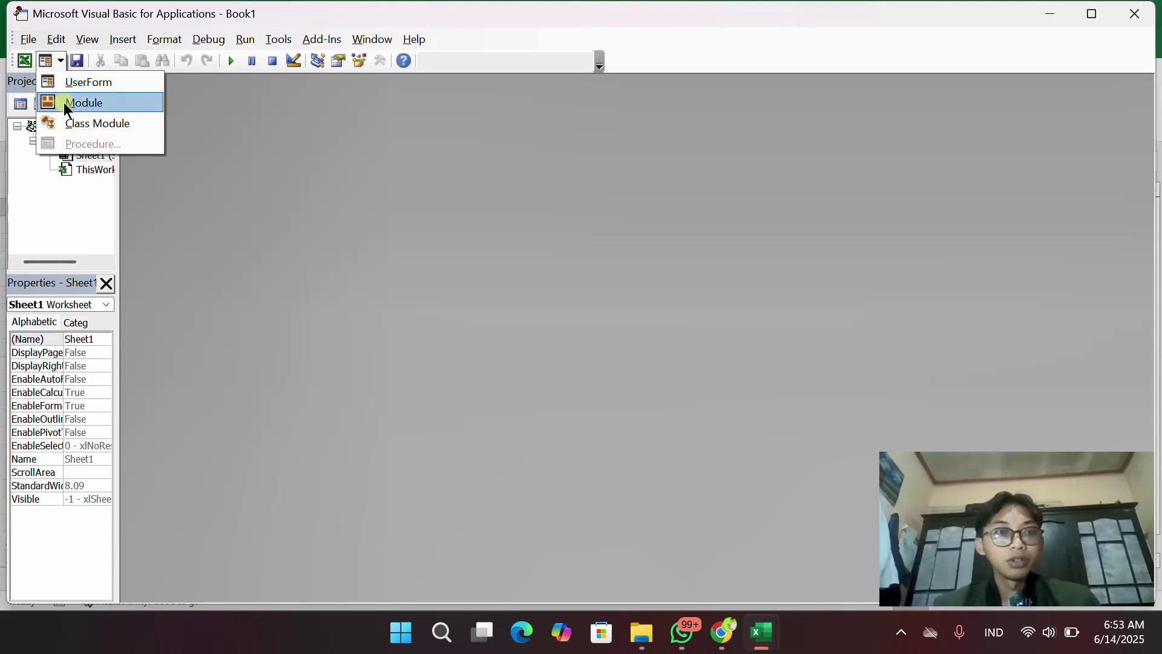
click(65, 103)
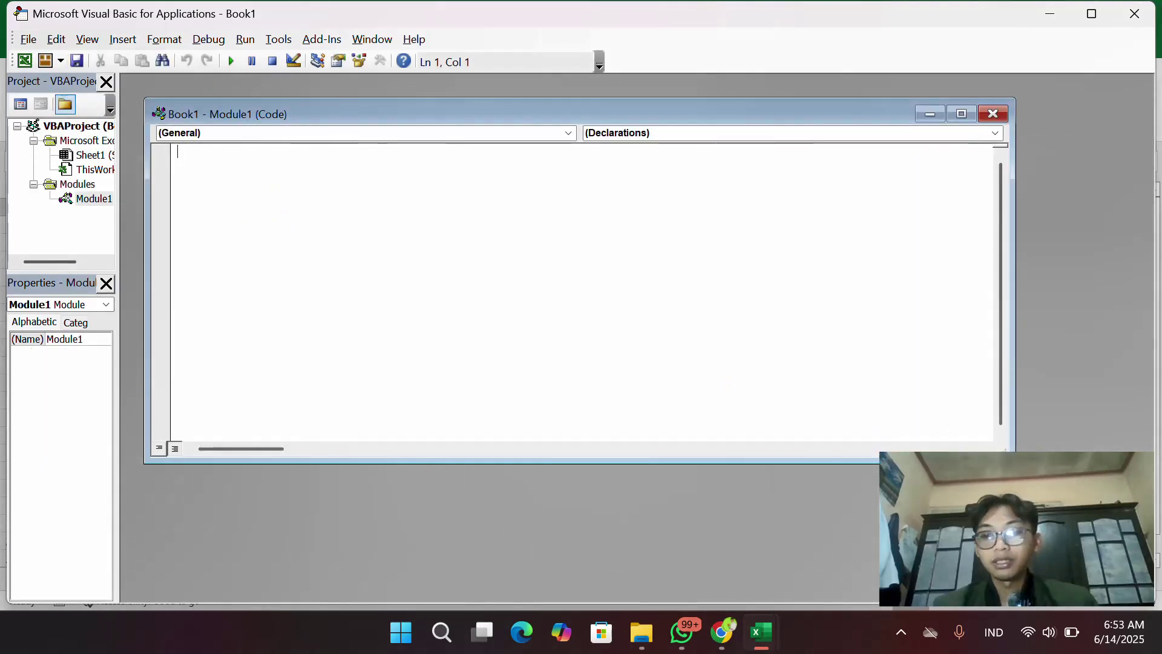
drag(1016, 463, 1138, 557)
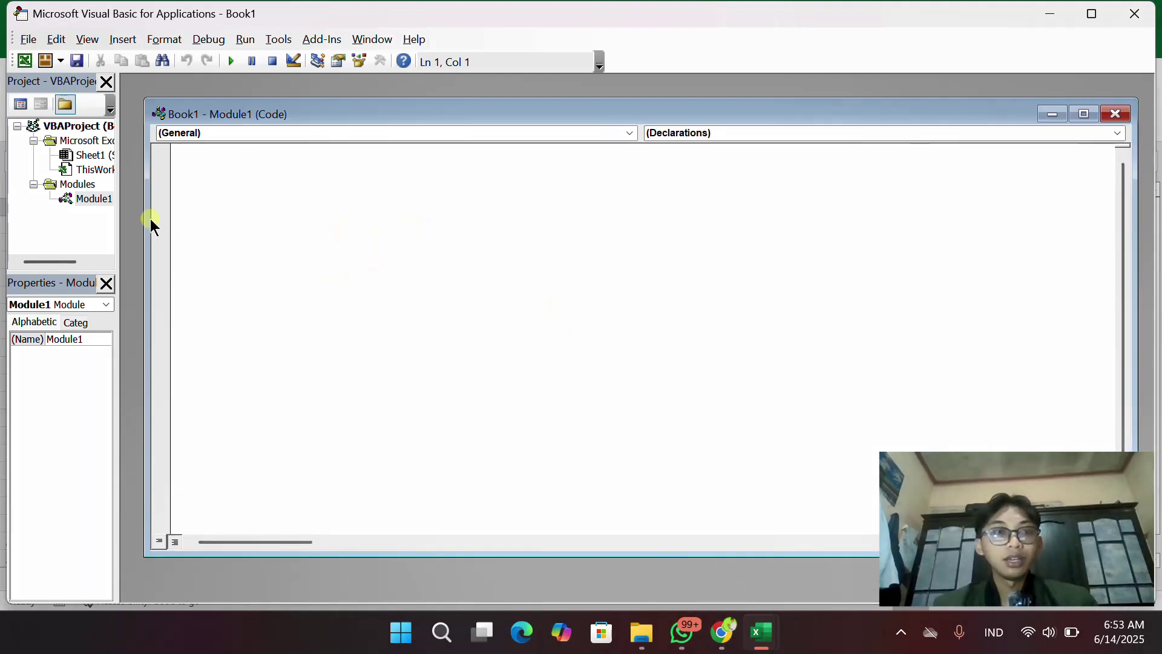
click(60, 62)
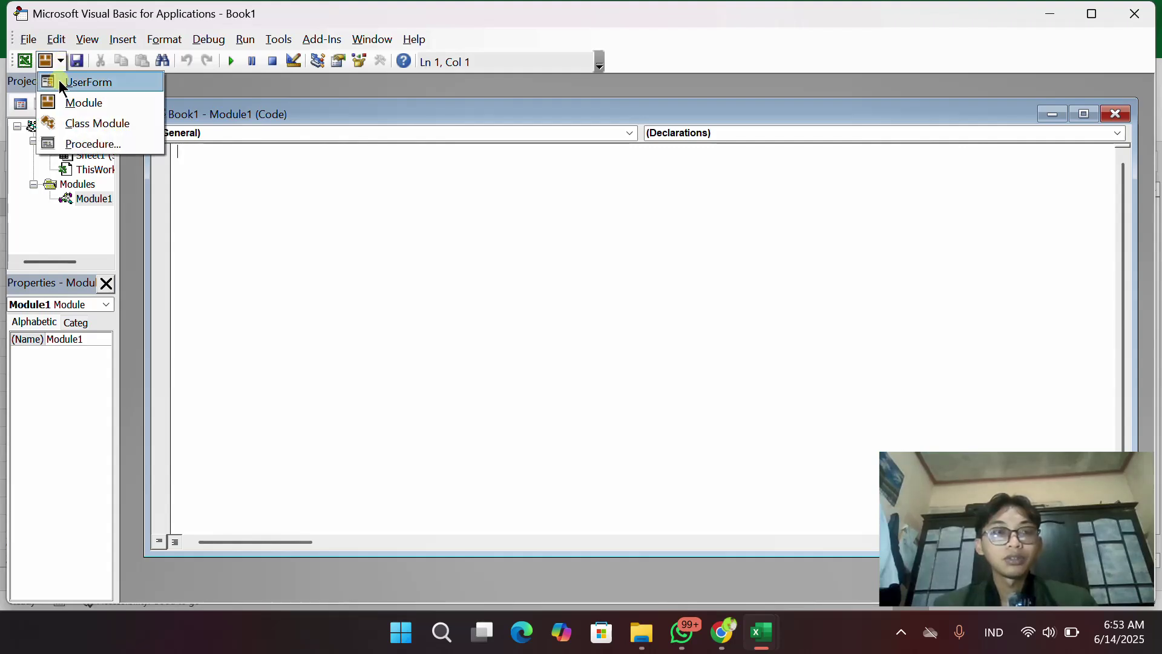
click(59, 80)
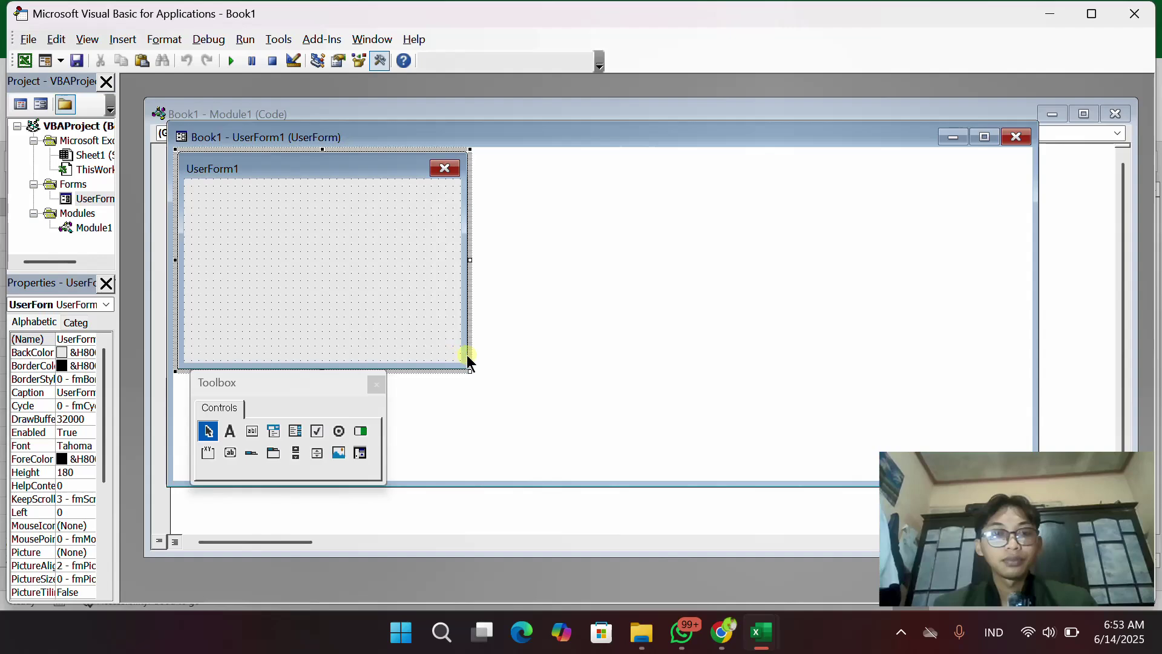
drag(470, 371, 1017, 477)
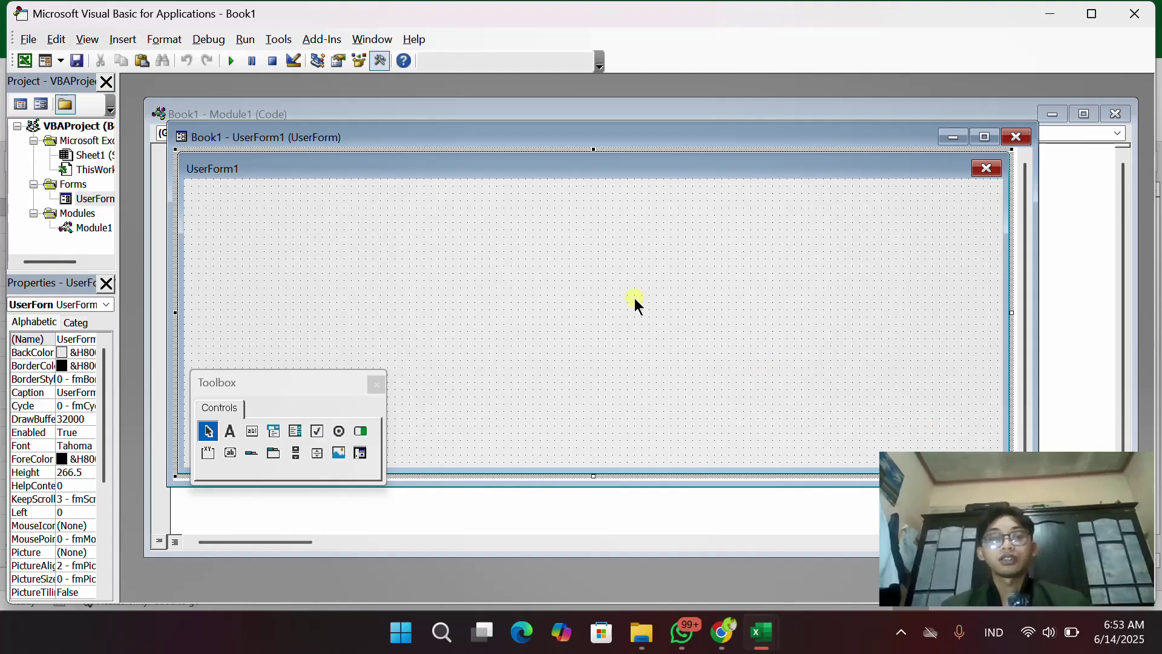
click(604, 268)
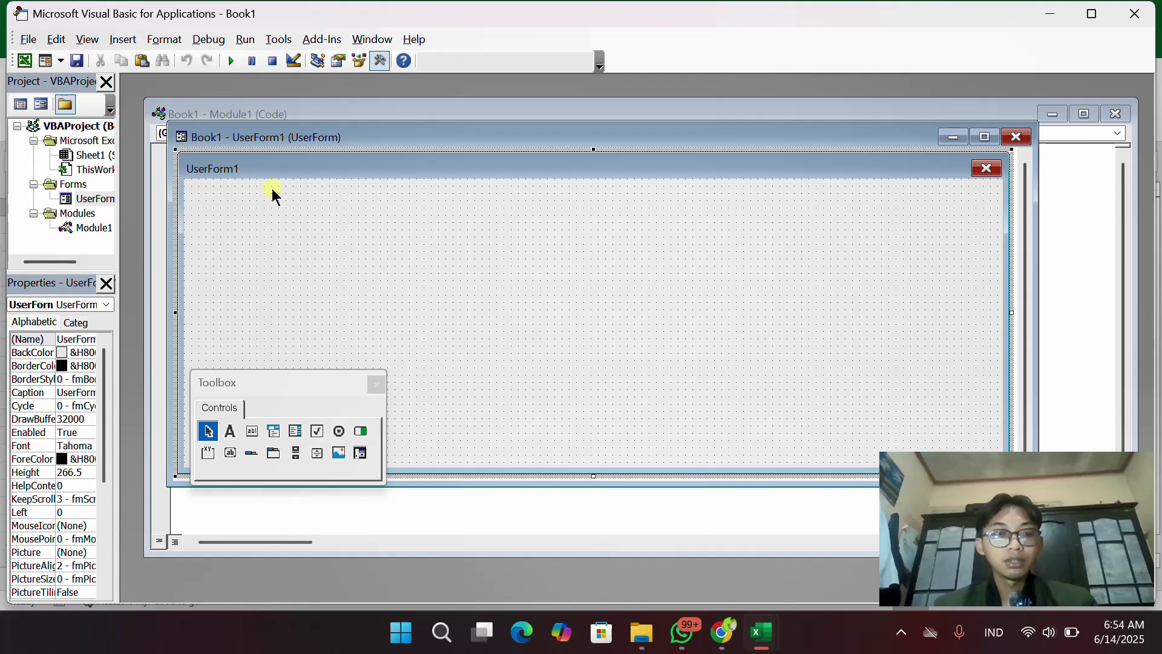
click(402, 203)
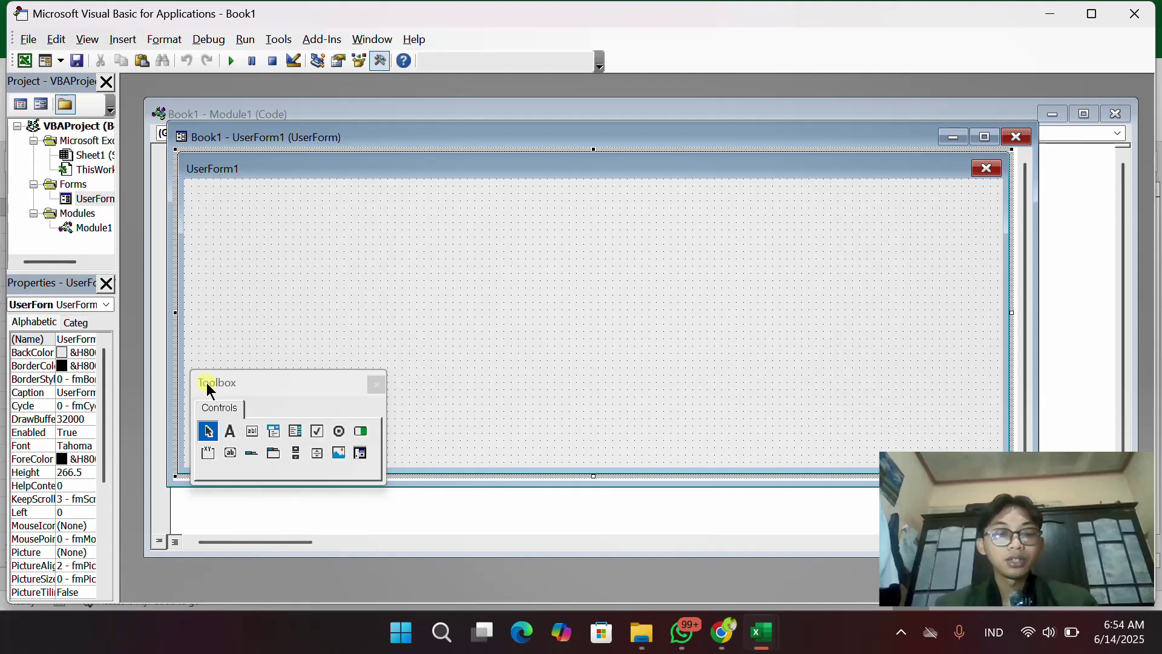
Draw the first text box near the top of UserForm1
click(253, 432)
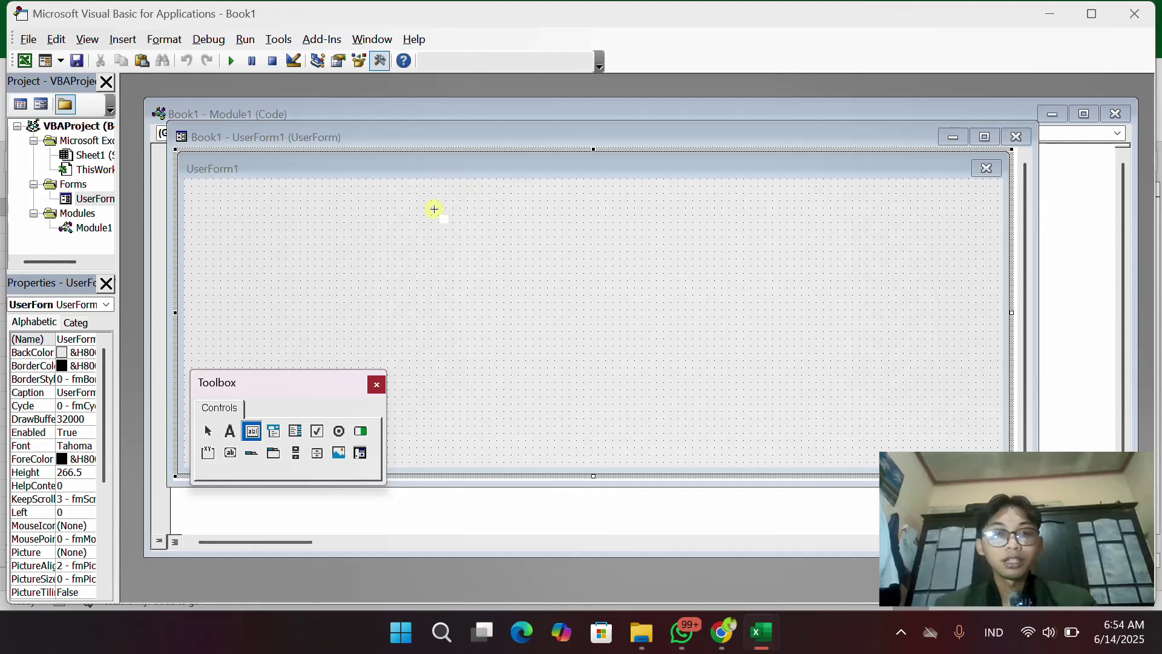
click(474, 197)
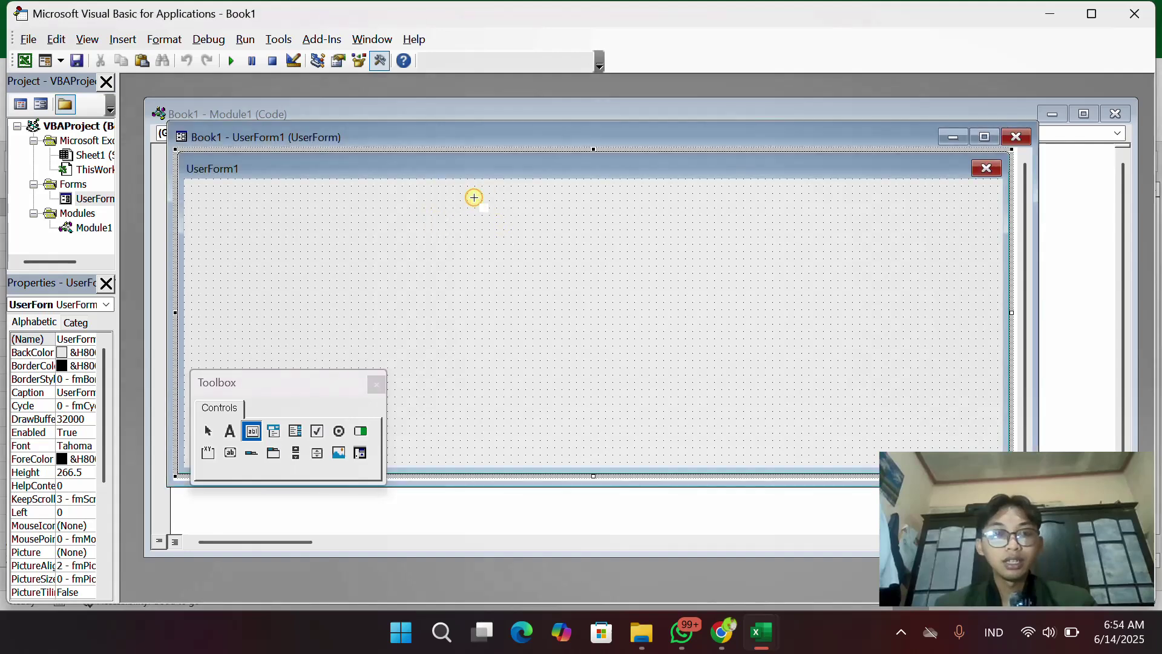
drag(474, 197, 696, 236)
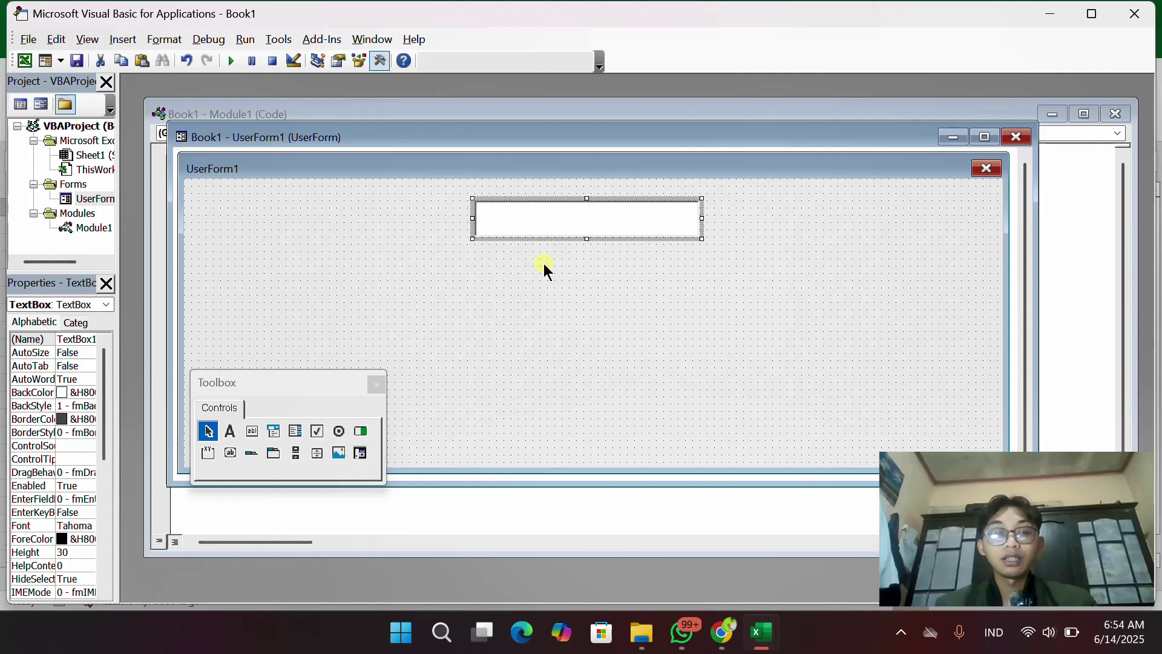
Copy and paste the text box twice, stacking the copies aligned below the first
right_click(538, 220)
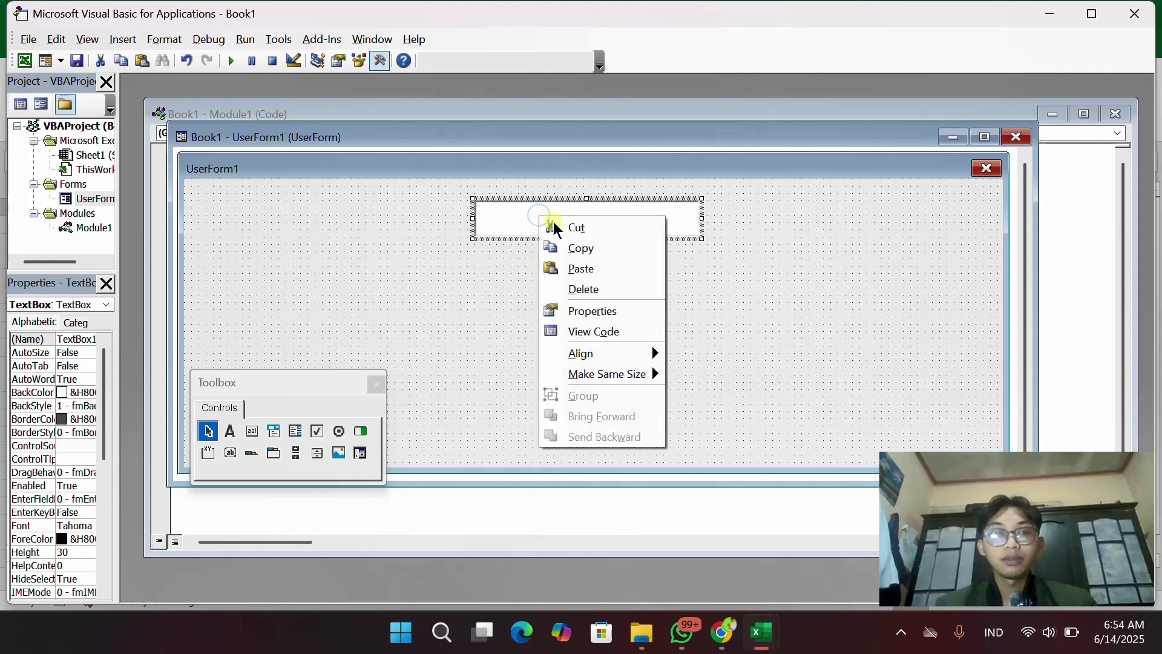
click(566, 251)
right_click(539, 281)
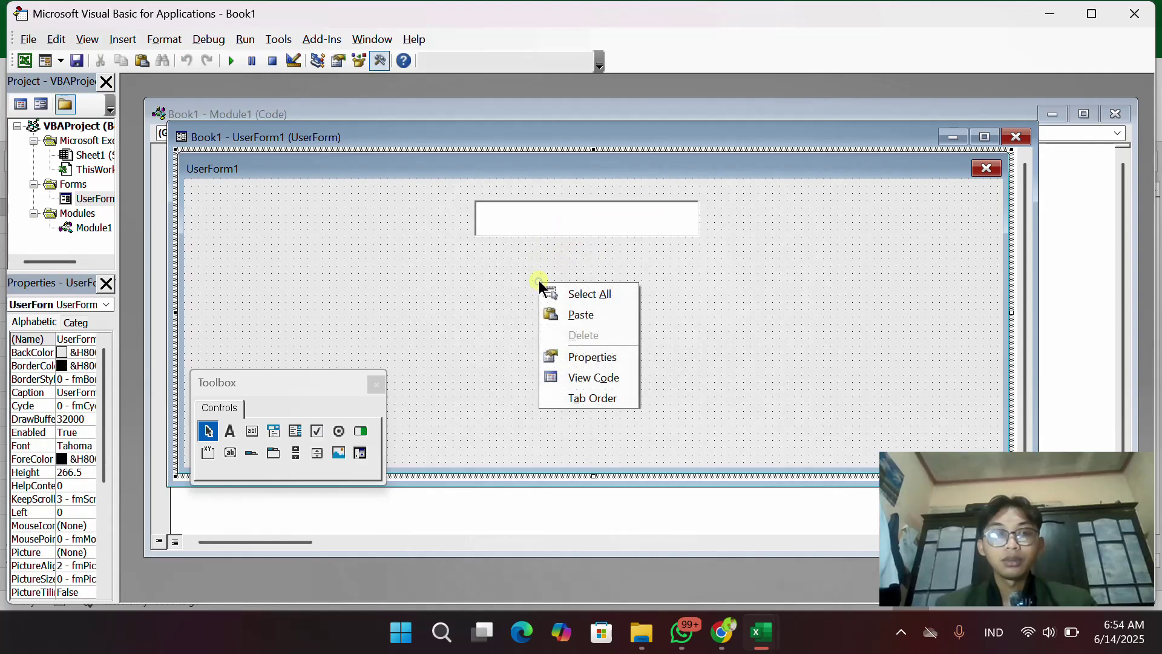
click(555, 311)
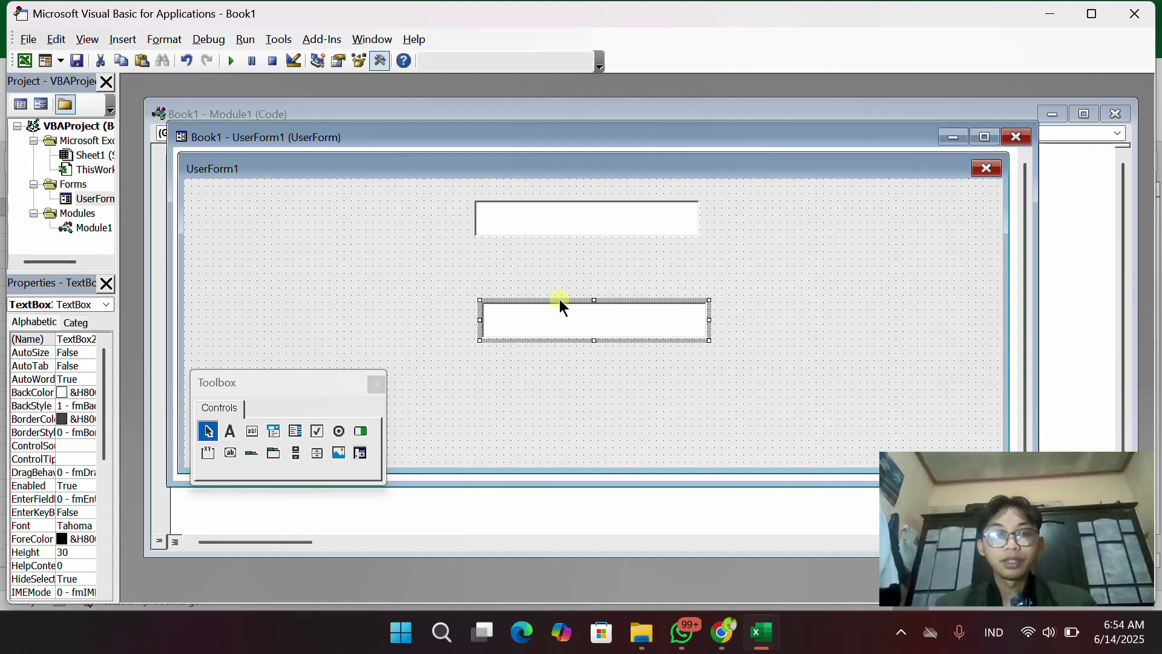
drag(560, 300, 553, 250)
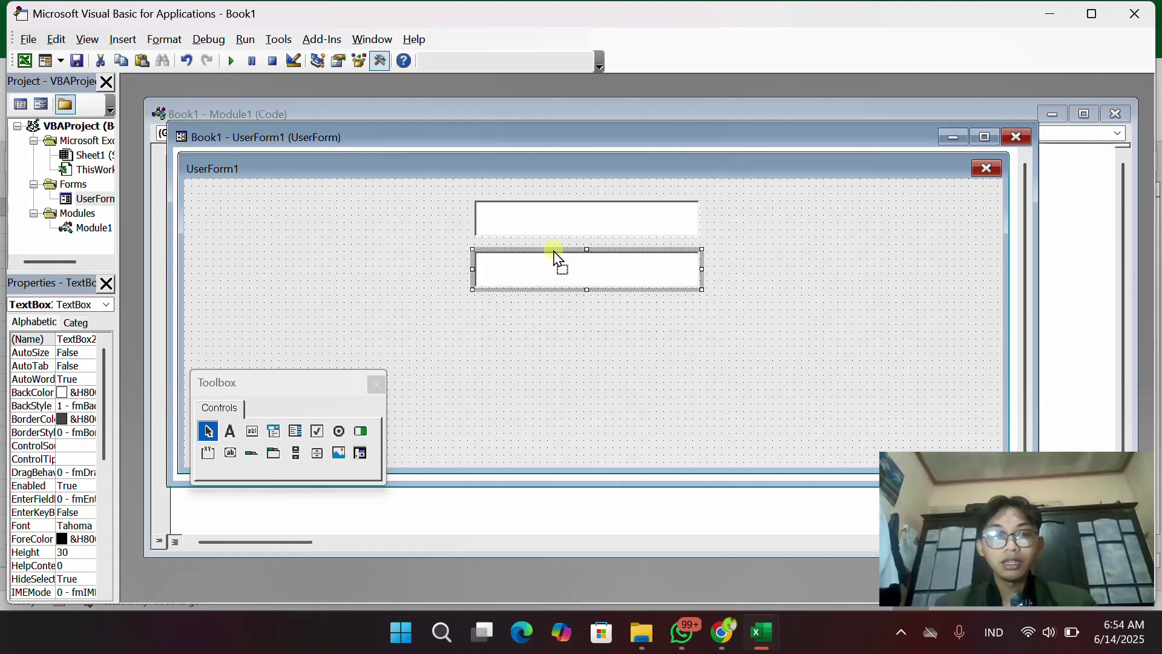
right_click(518, 262)
click(539, 290)
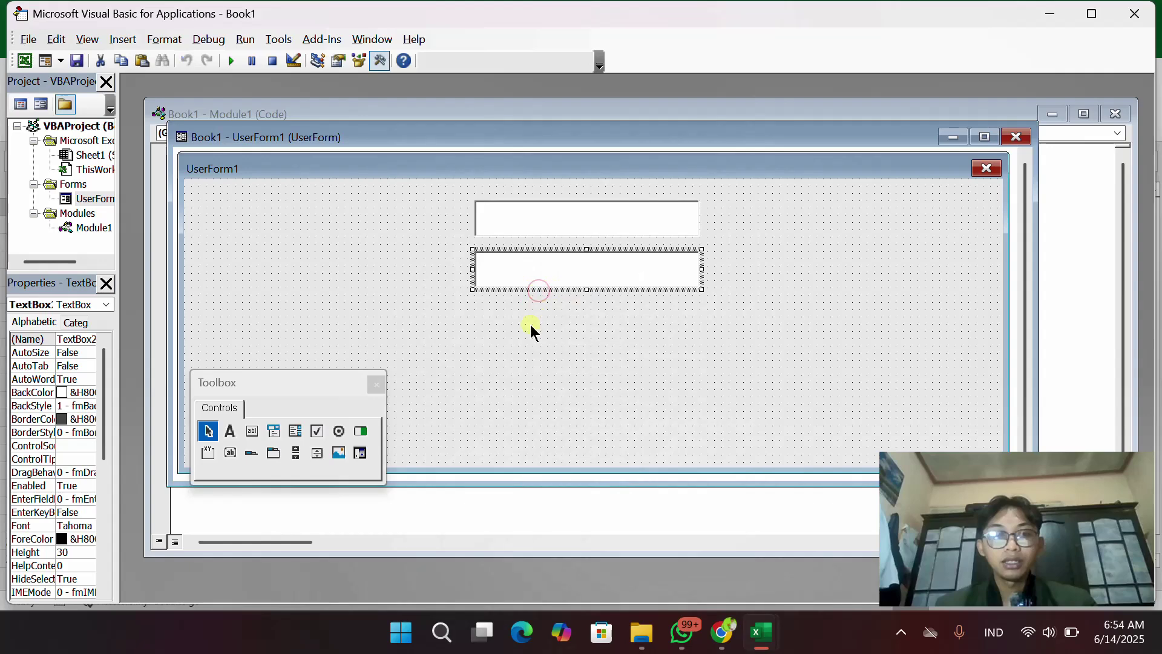
right_click(530, 324)
click(556, 362)
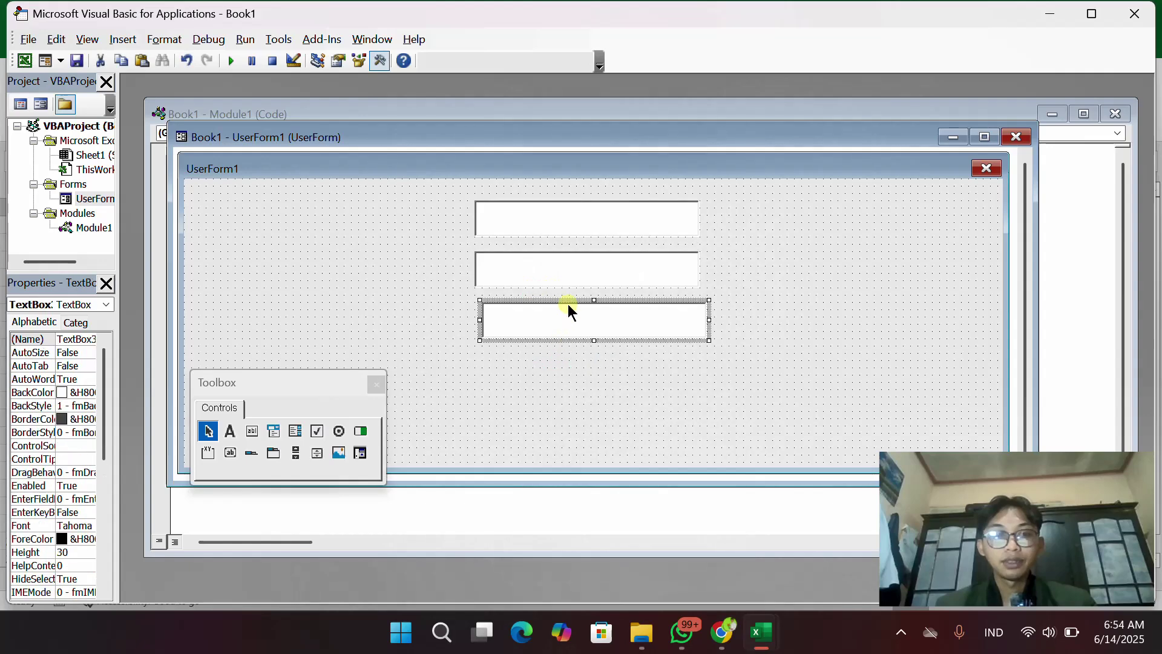
drag(567, 299, 559, 304)
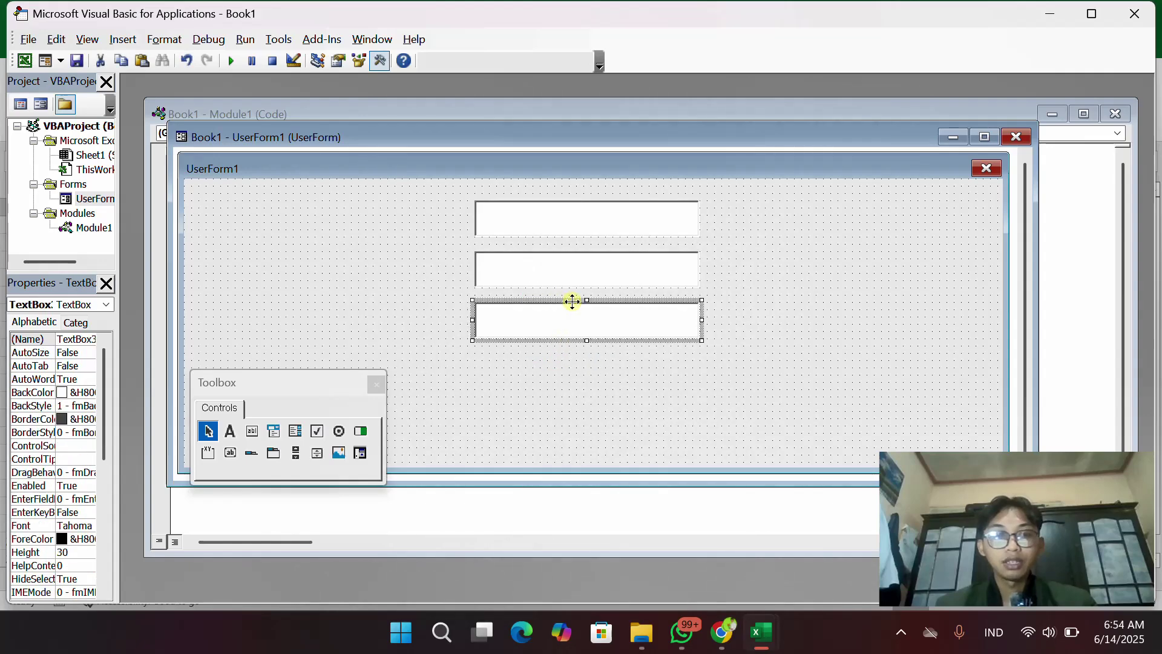
click(765, 301)
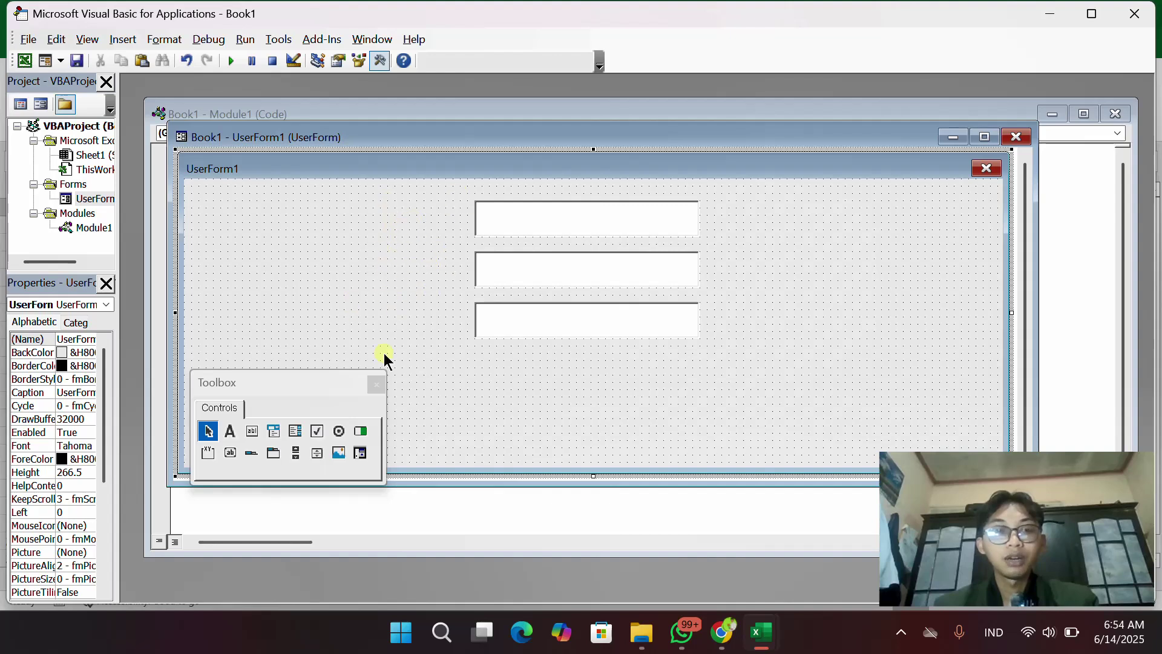
Draw a label left of the top text box and paste a copy beside the second box
click(231, 431)
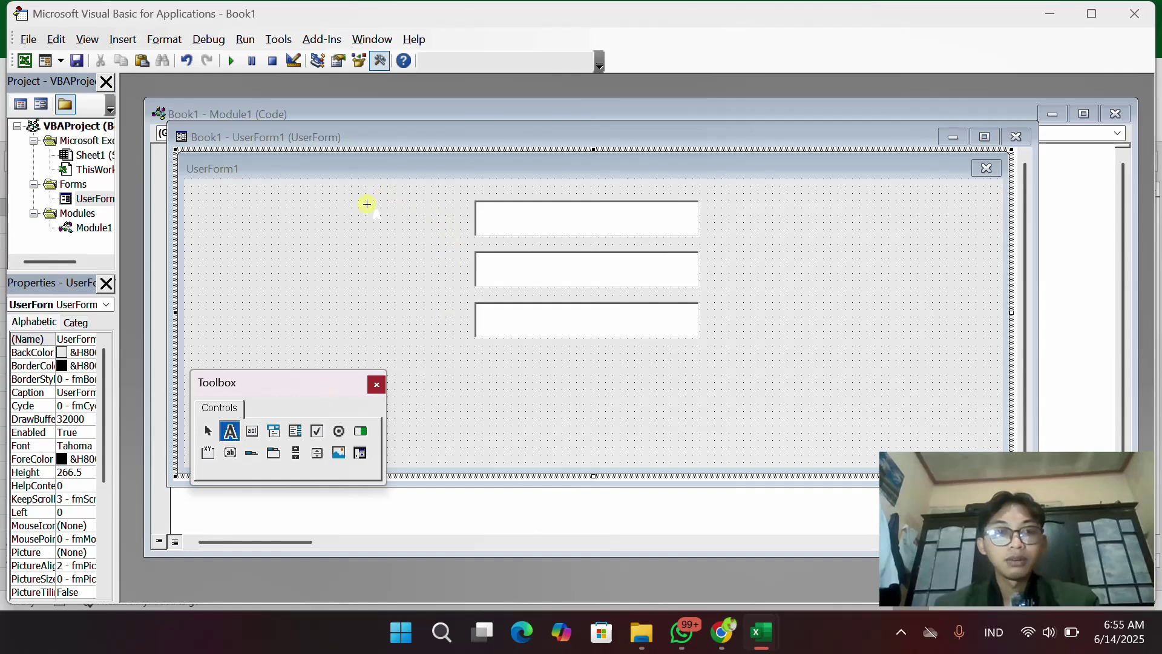
drag(367, 204, 458, 236)
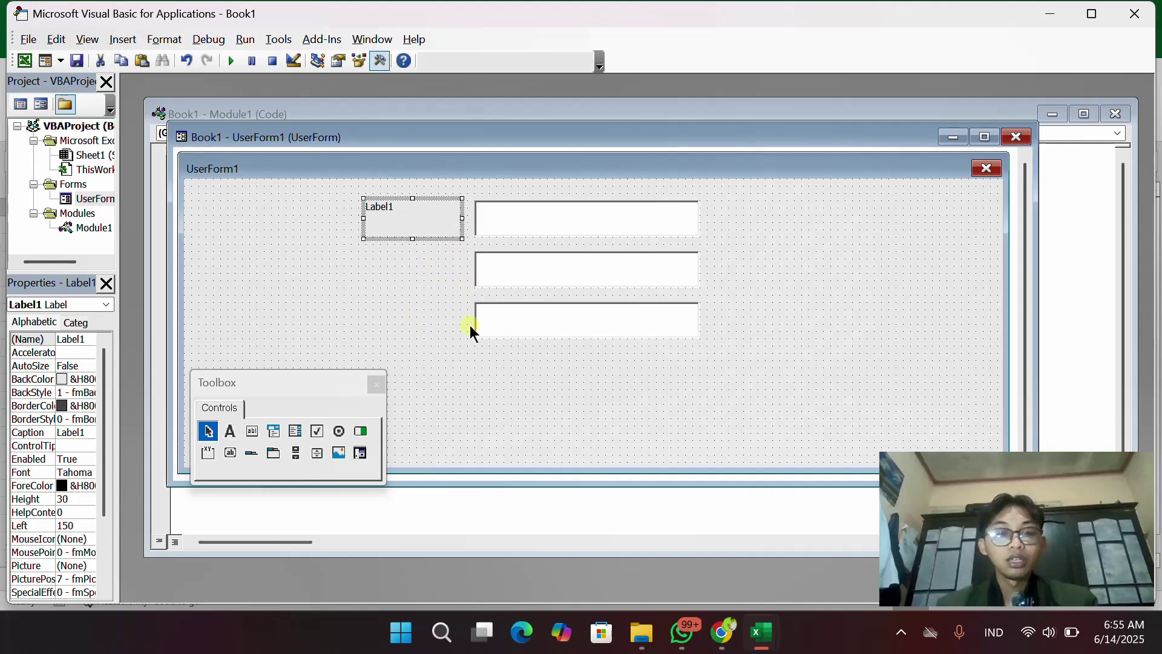
right_click(426, 223)
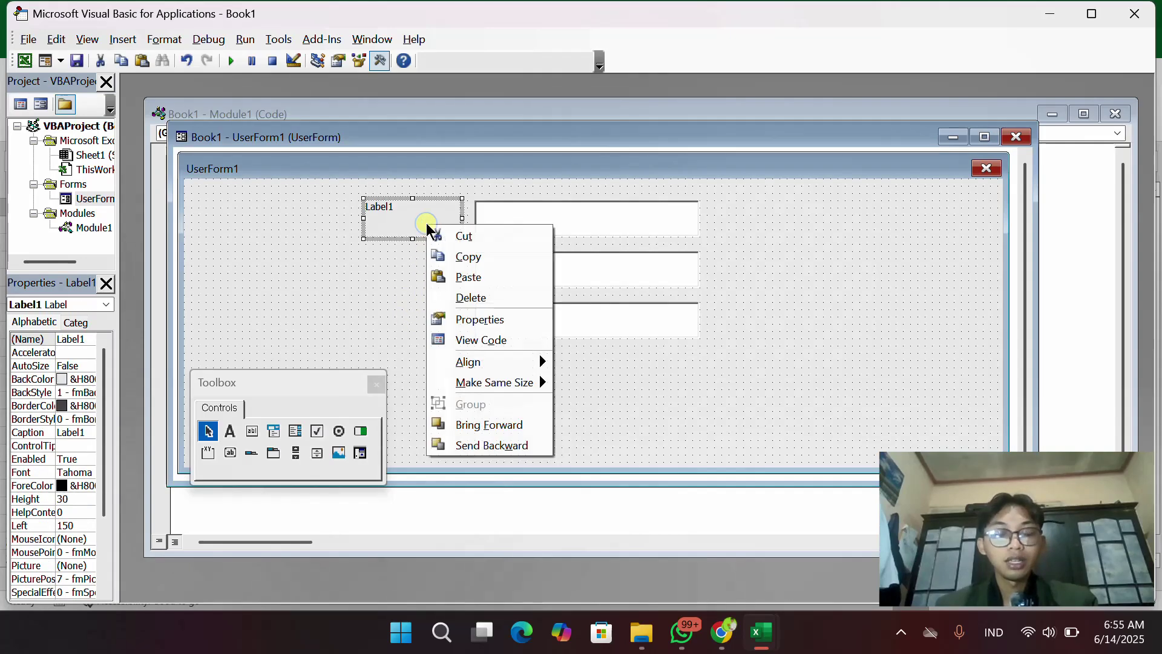
click(434, 256)
right_click(381, 275)
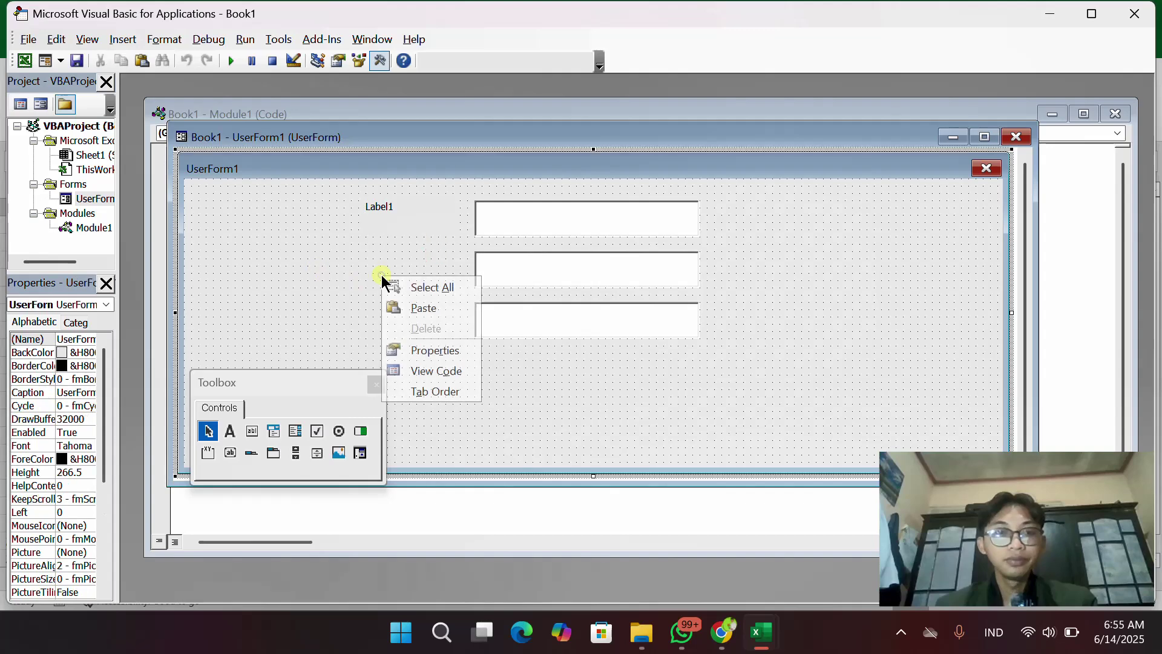
click(397, 306)
drag(598, 318, 417, 267)
Paste a third label and place it beside the third text box
right_click(417, 266)
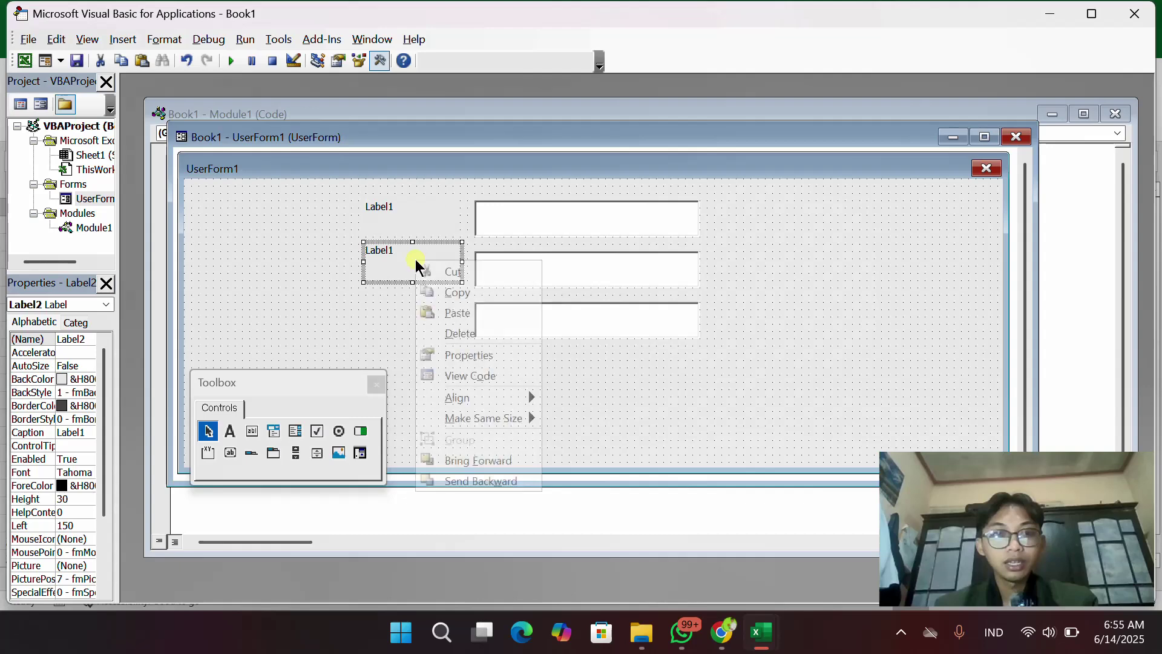
click(457, 297)
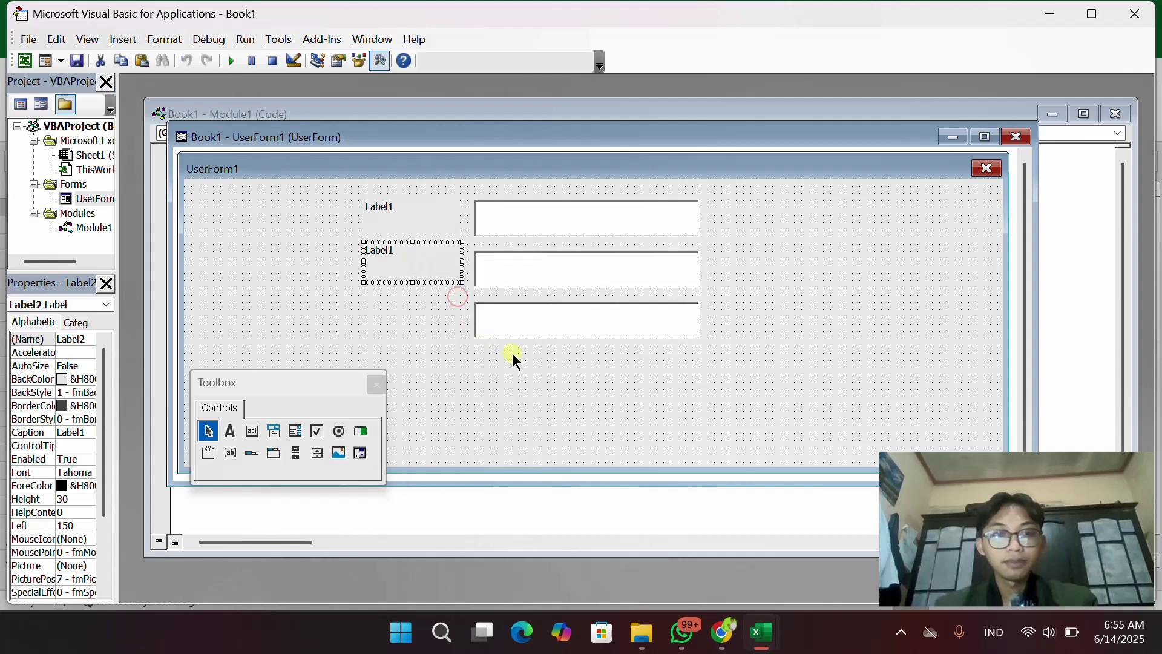
right_click(558, 362)
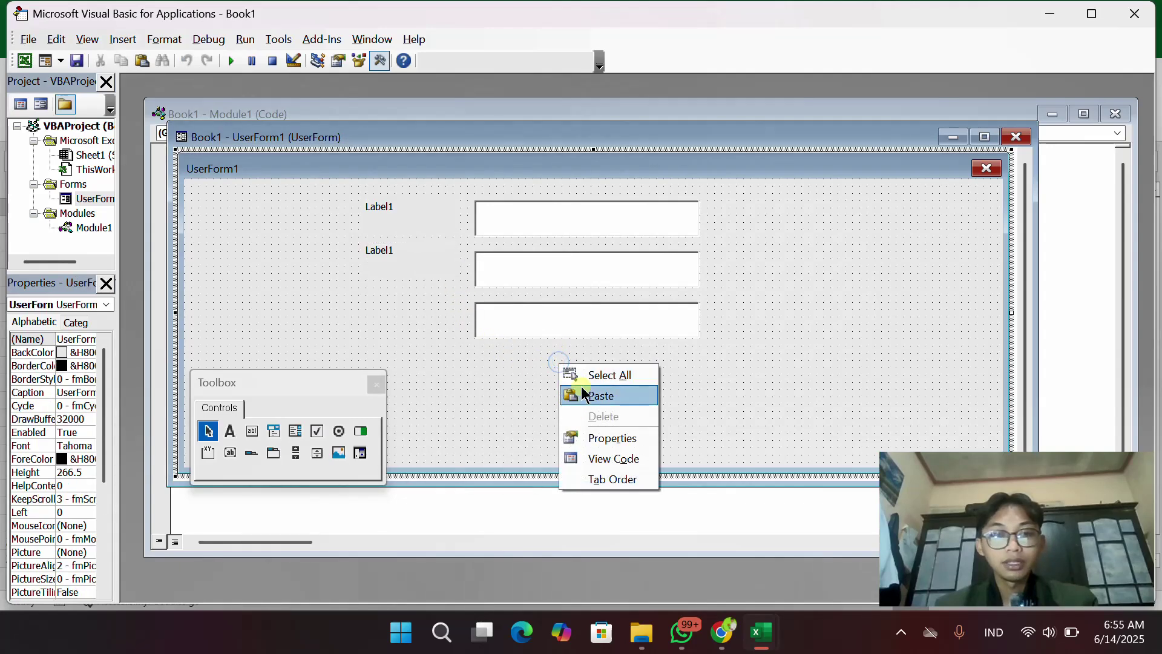
click(582, 386)
drag(593, 308, 414, 309)
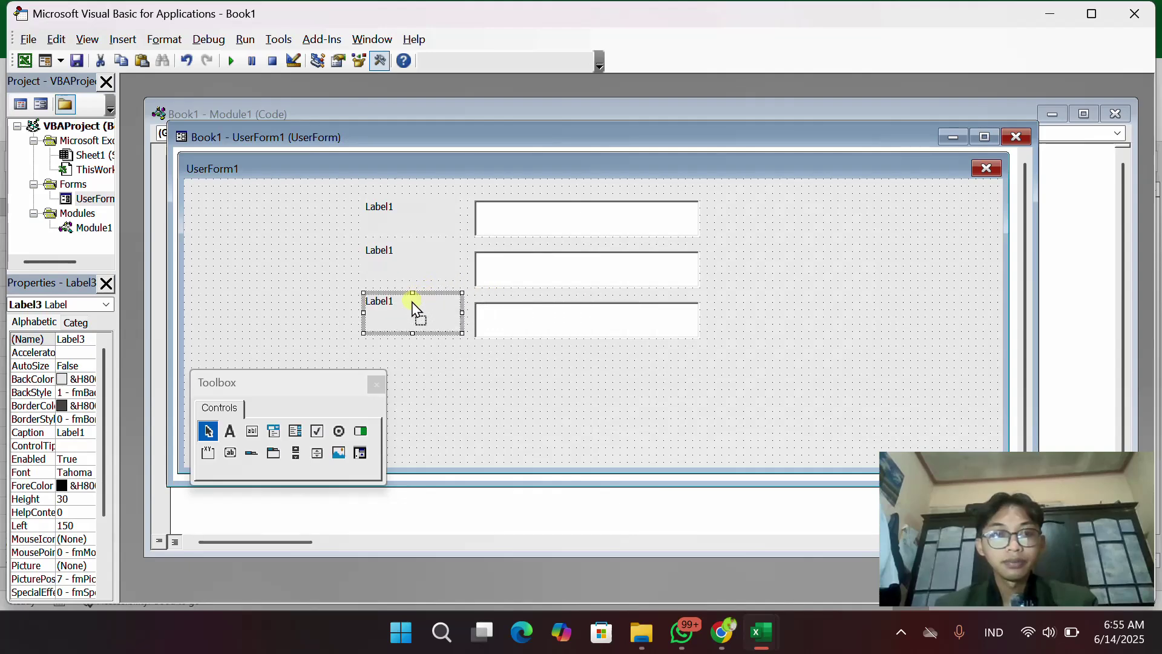
click(480, 388)
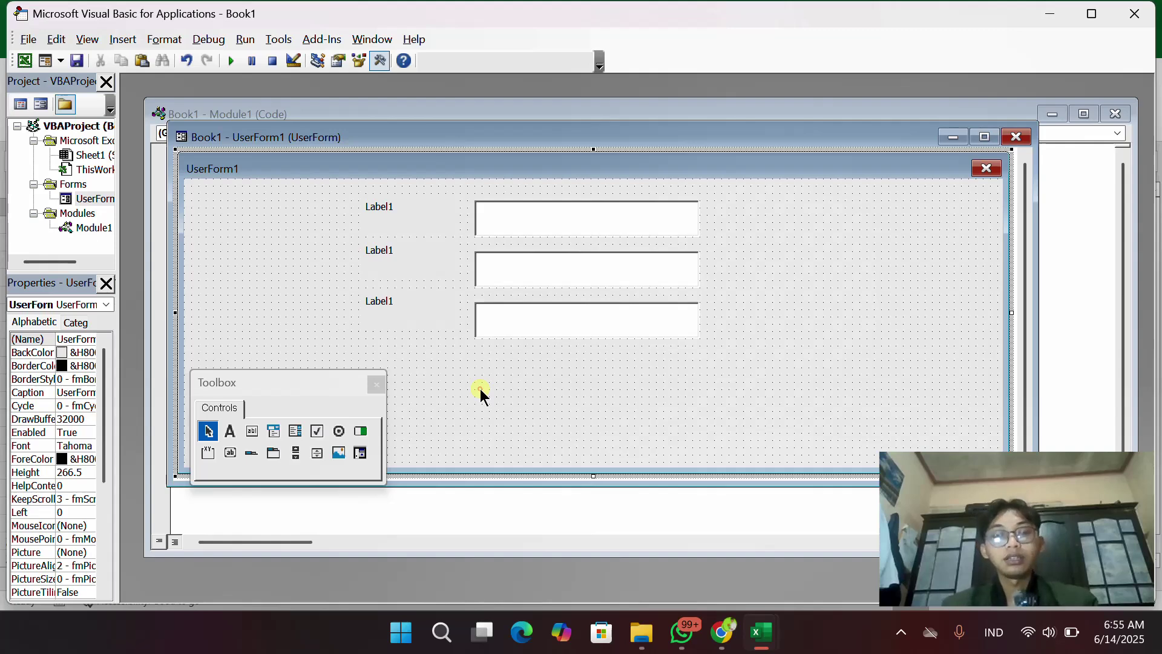
Nudge the second and third labels so they line up with their text boxes
click(379, 208)
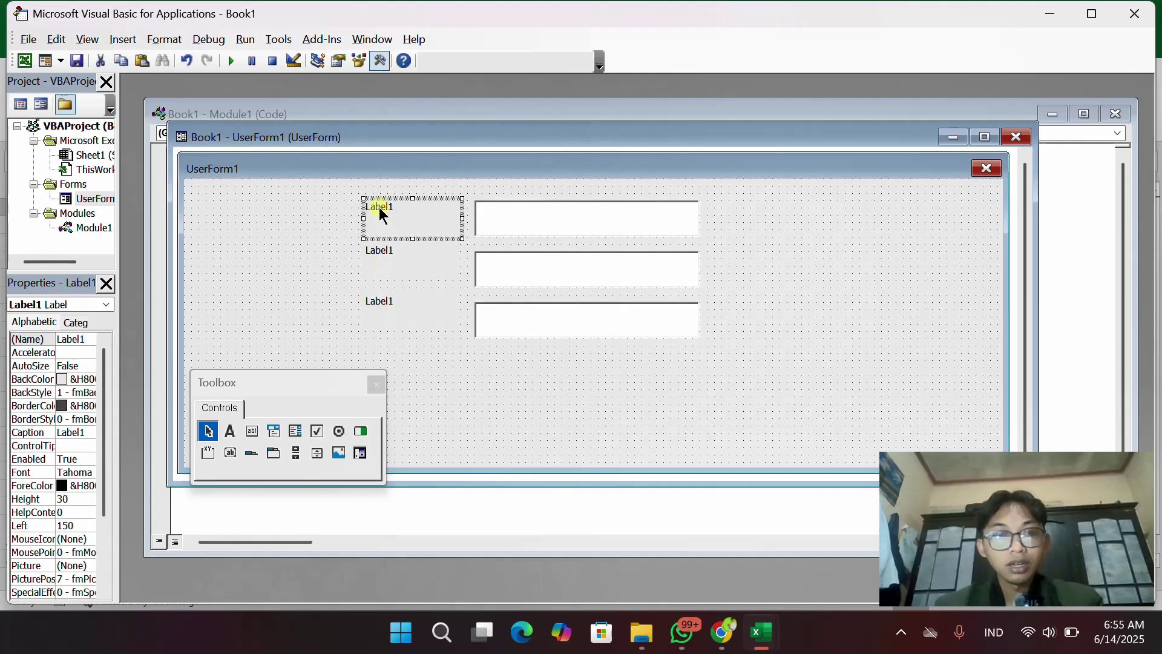
click(374, 267)
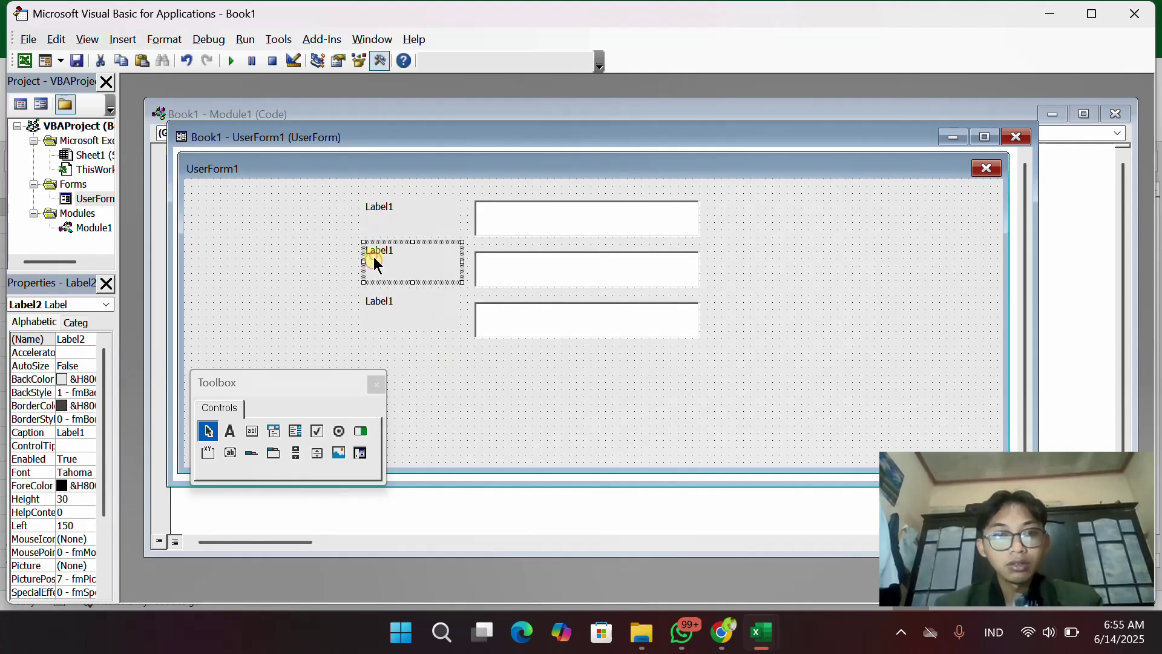
drag(374, 256, 381, 308)
click(368, 303)
click(540, 383)
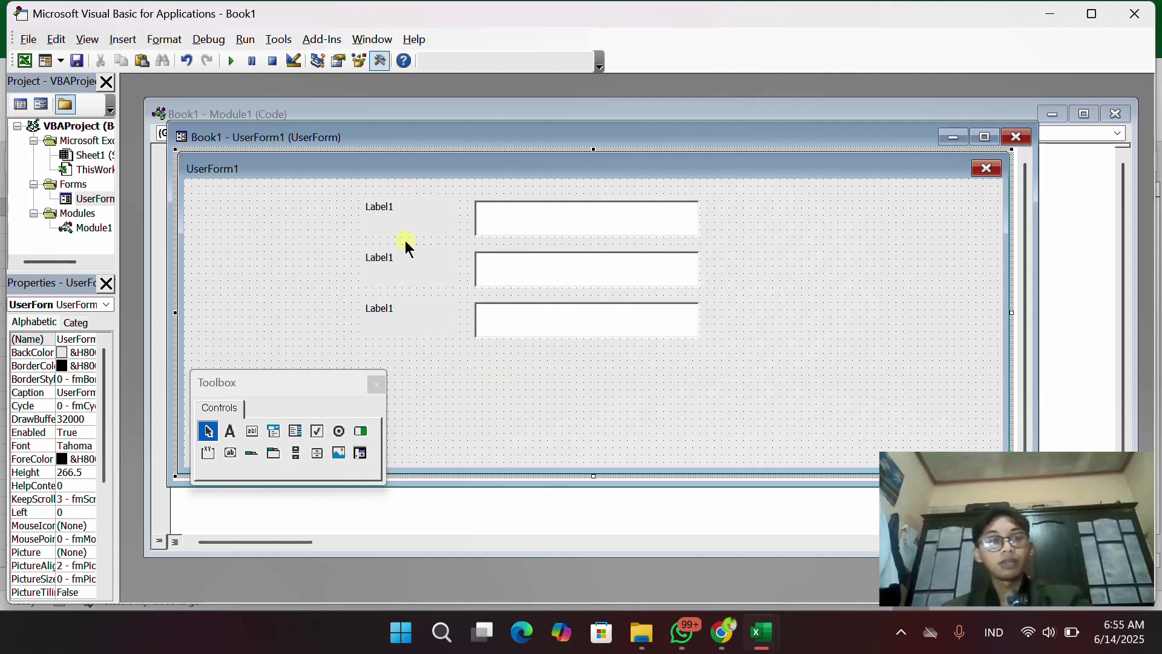
Set the top label's Caption to NAMA in the Properties window
click(386, 210)
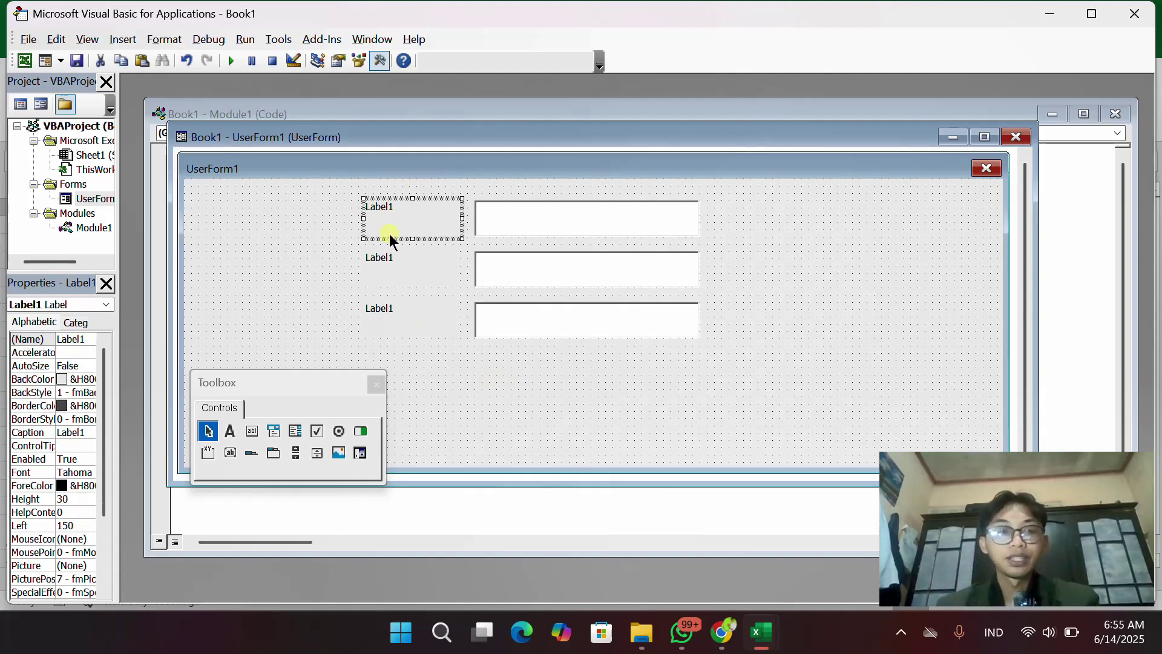
click(385, 268)
click(400, 216)
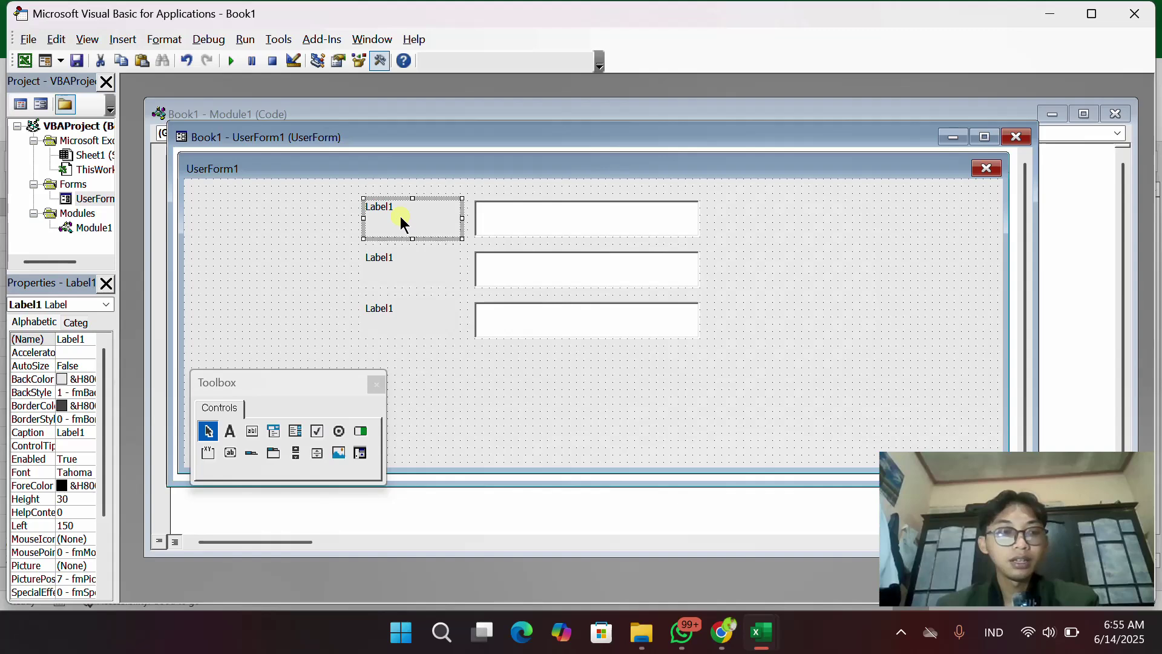
click(399, 210)
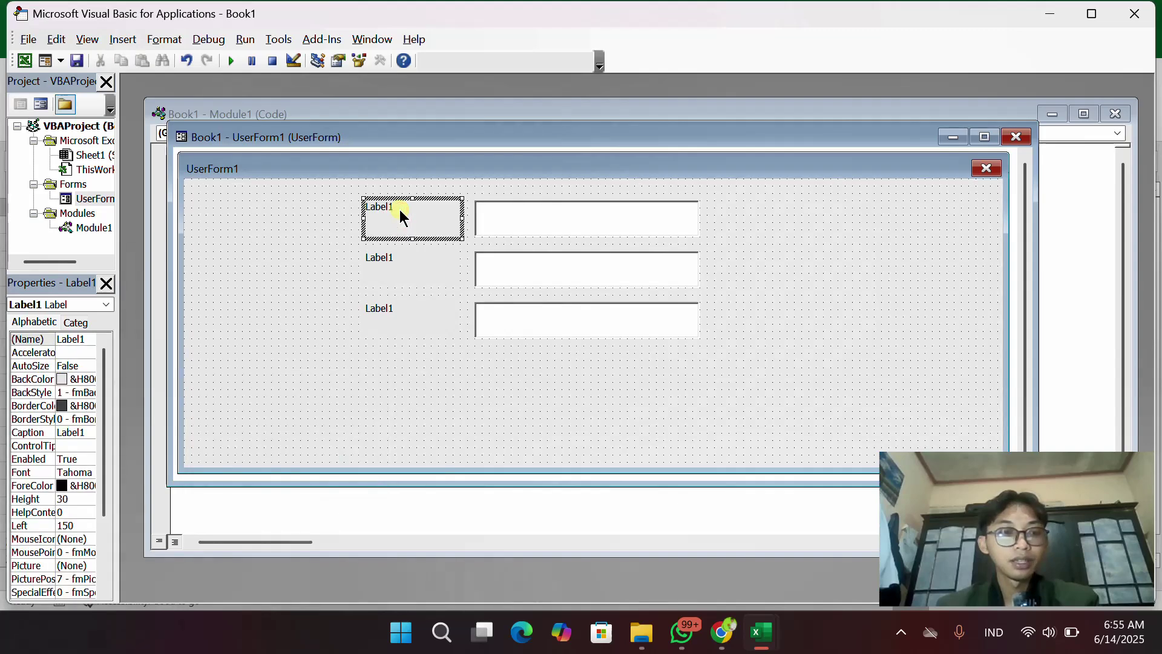
click(402, 262)
click(410, 225)
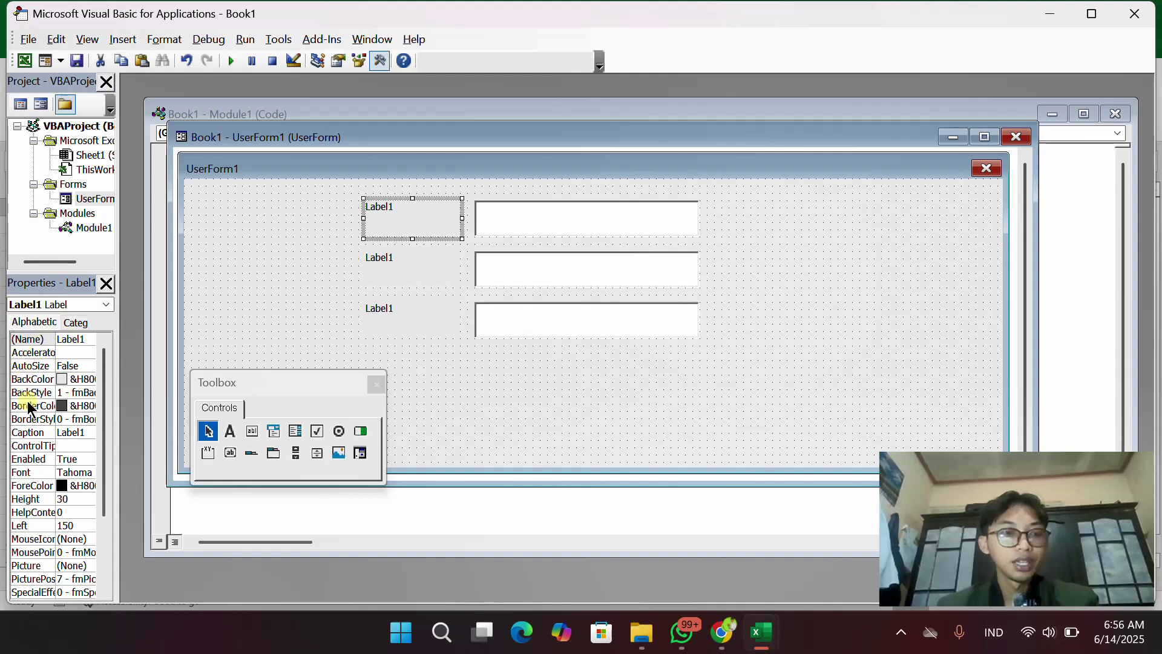
click(89, 433)
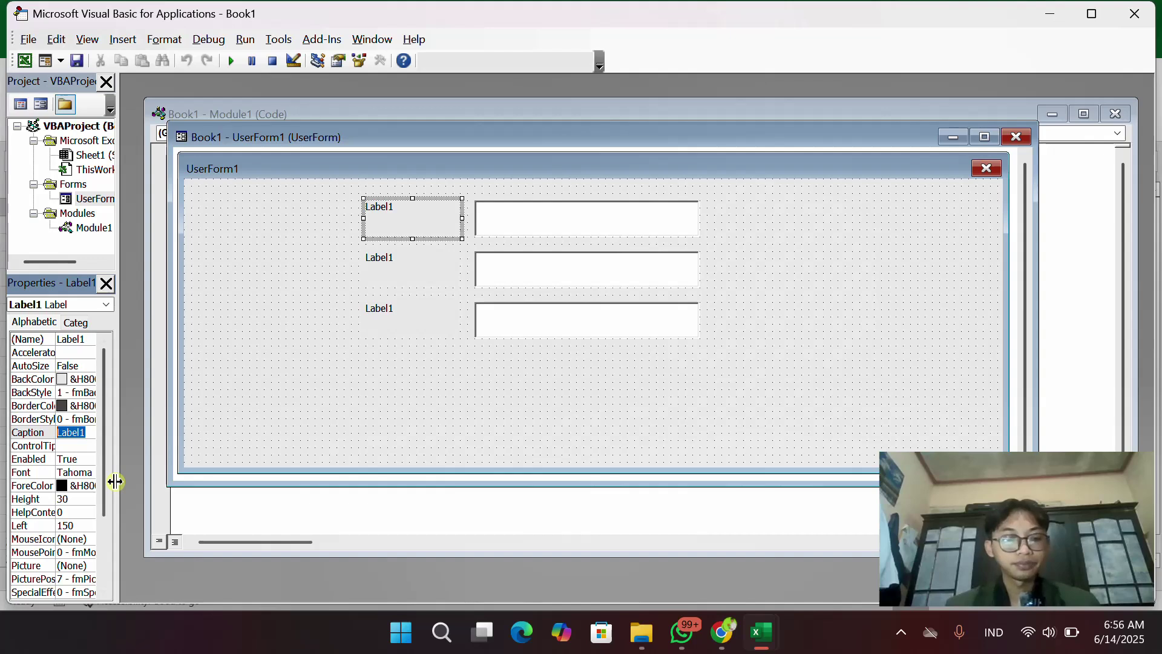
text(NAMA)
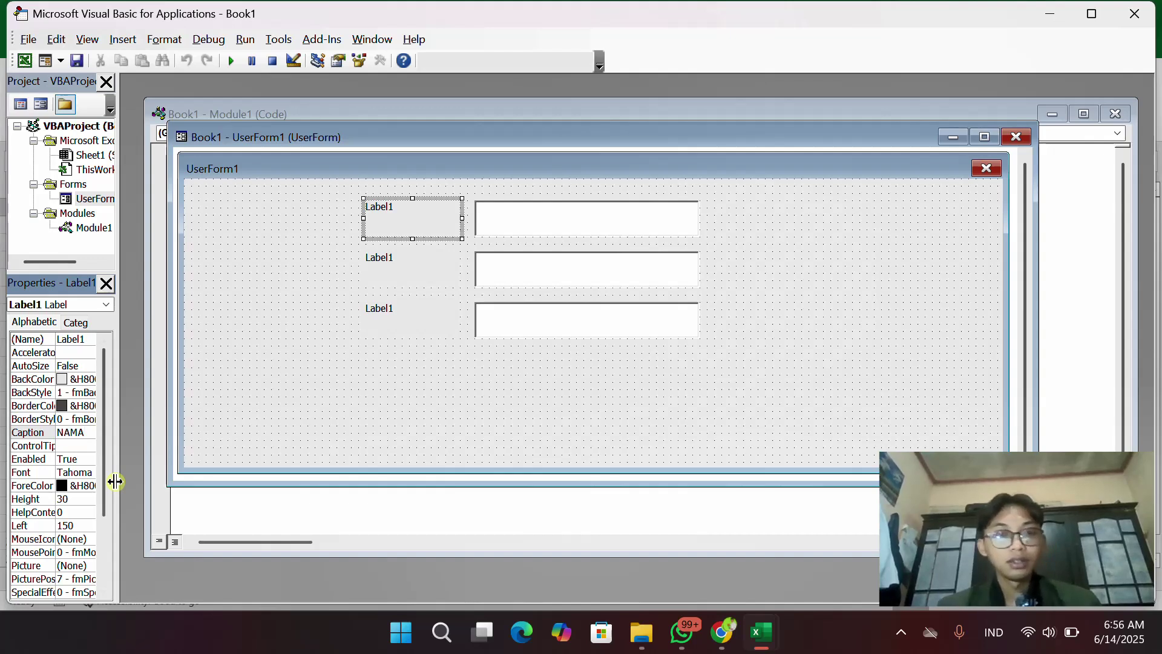
click(271, 437)
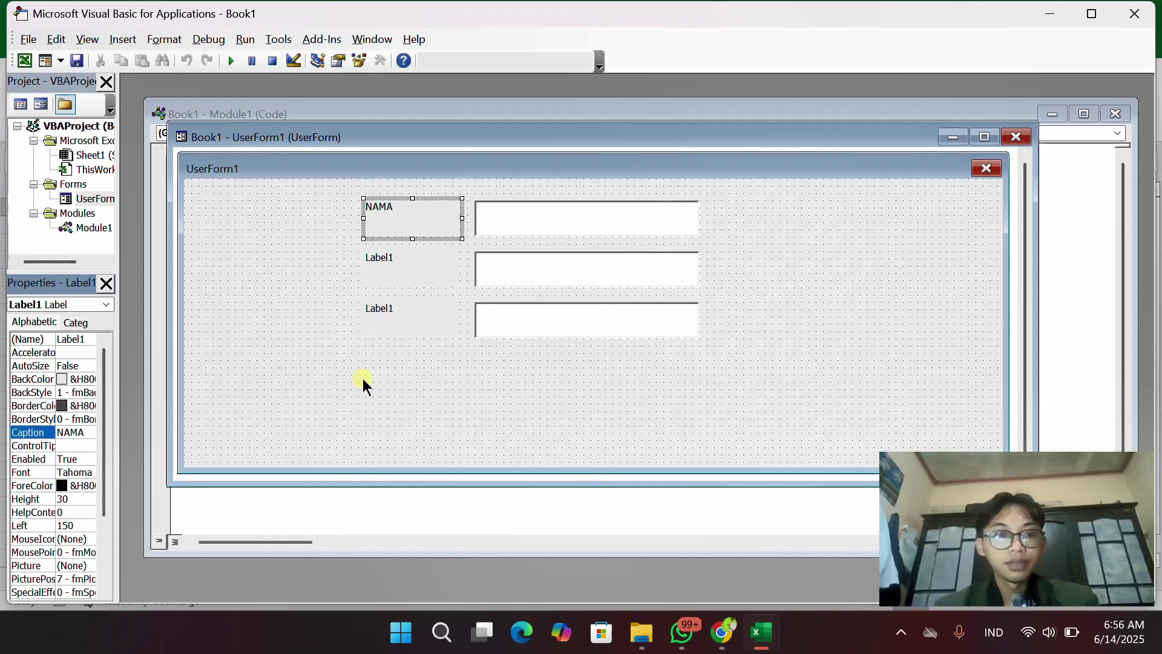
Set the second label's Caption to ALAMAT
click(380, 258)
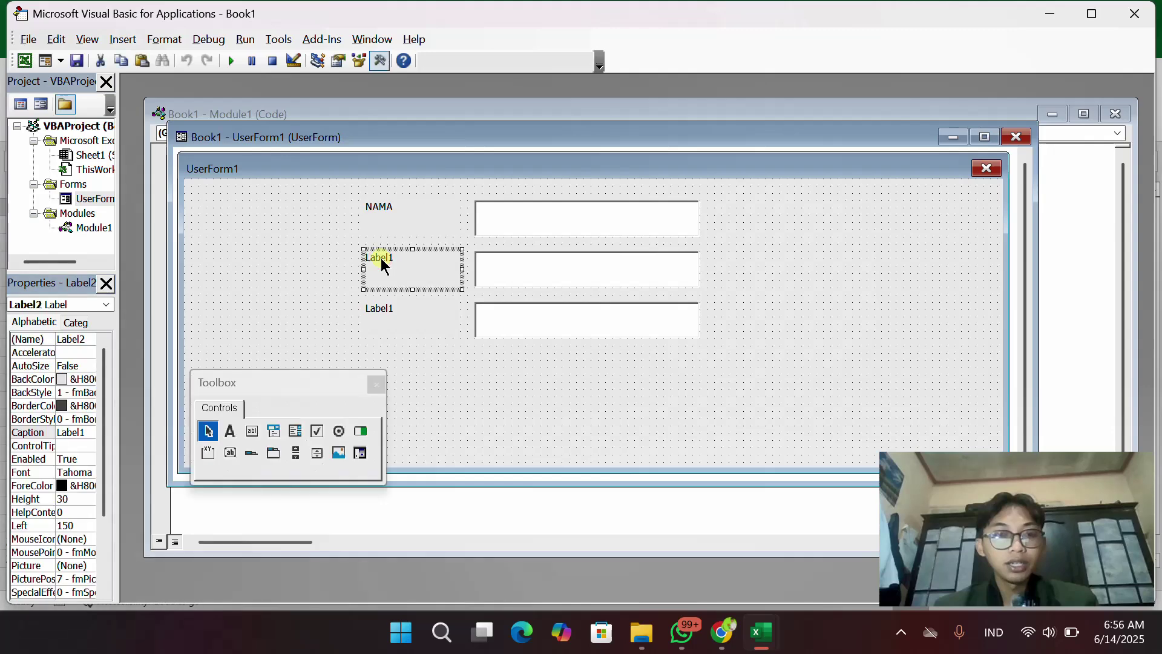
click(75, 433)
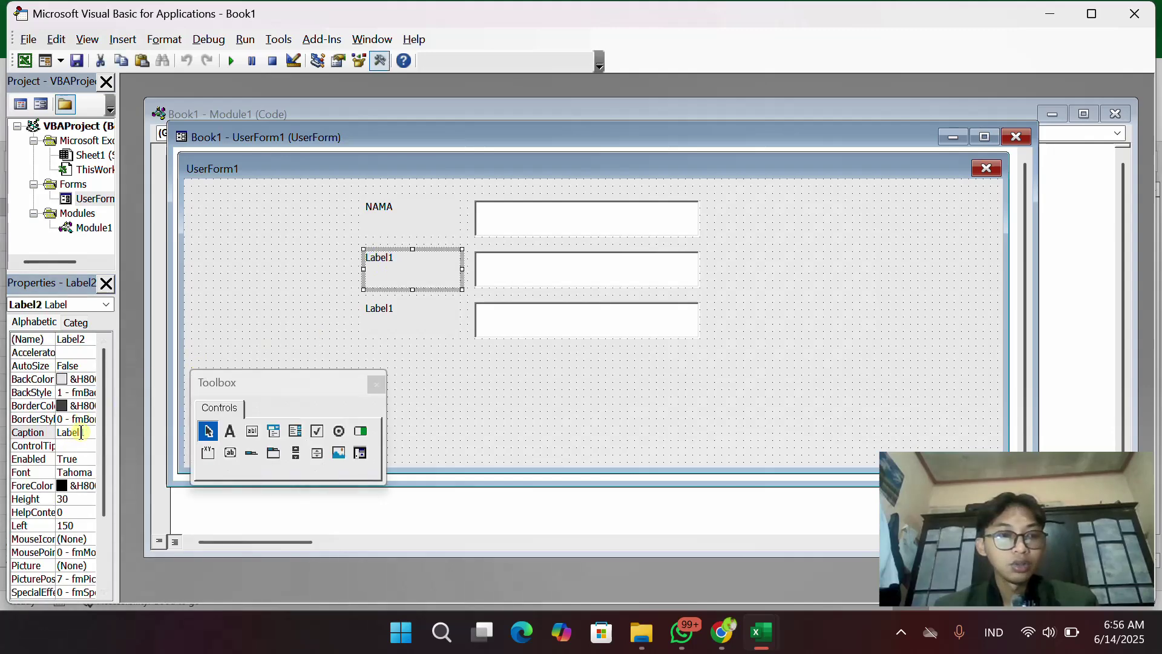
double_click(86, 432)
text(A)
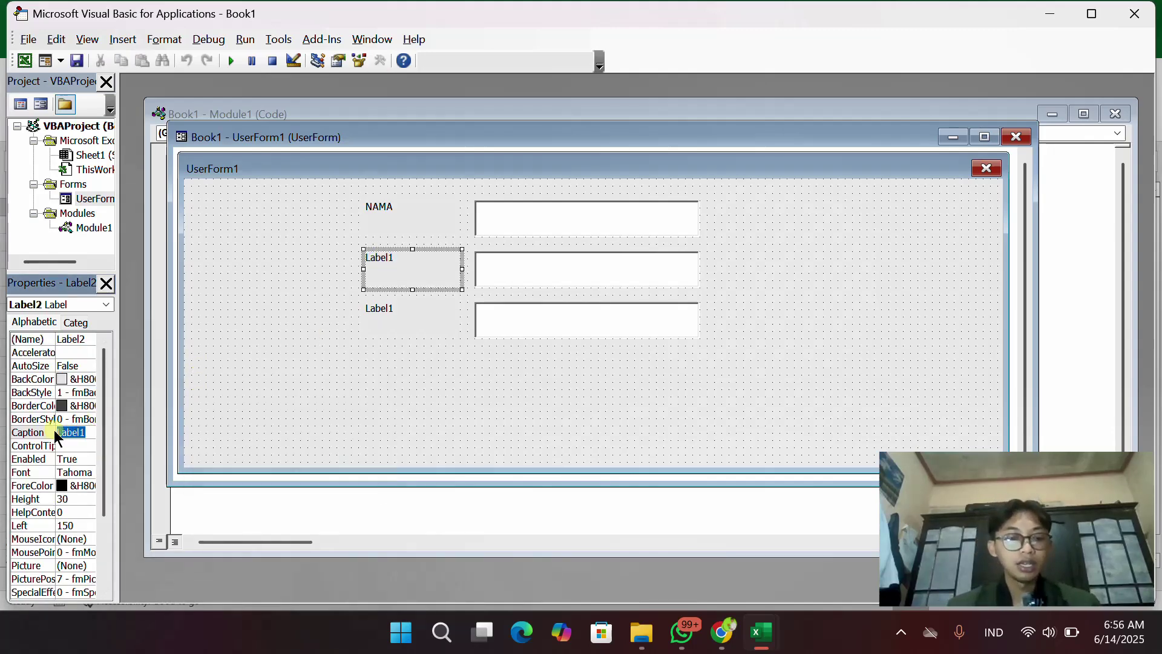
text(LAMAT)
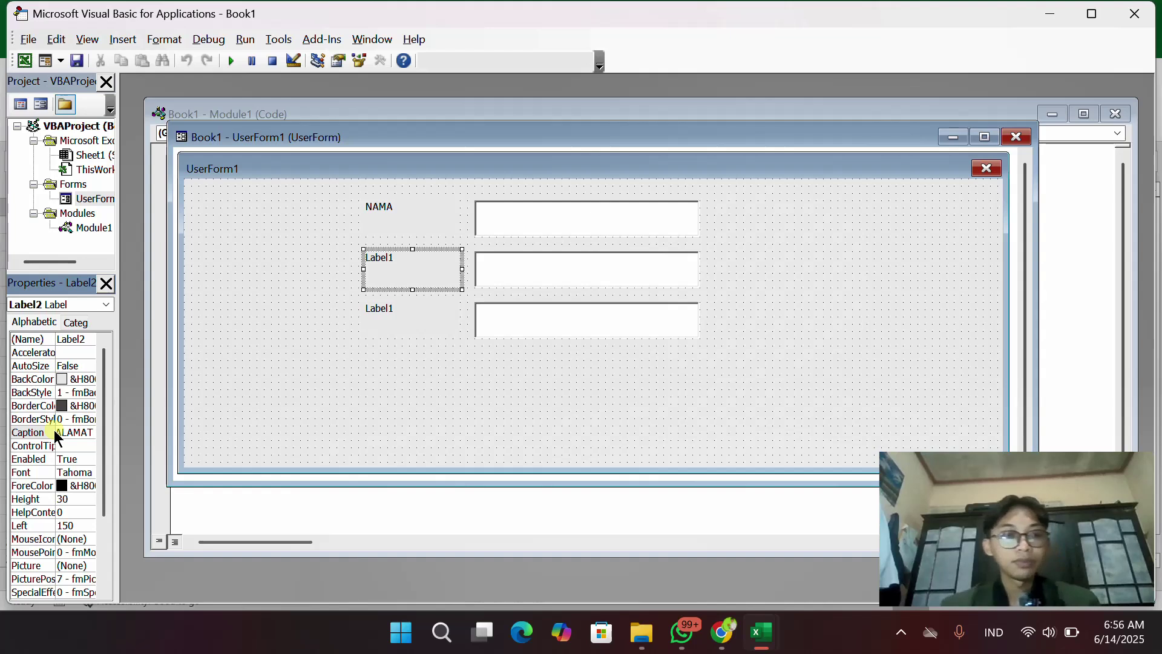
key(Return)
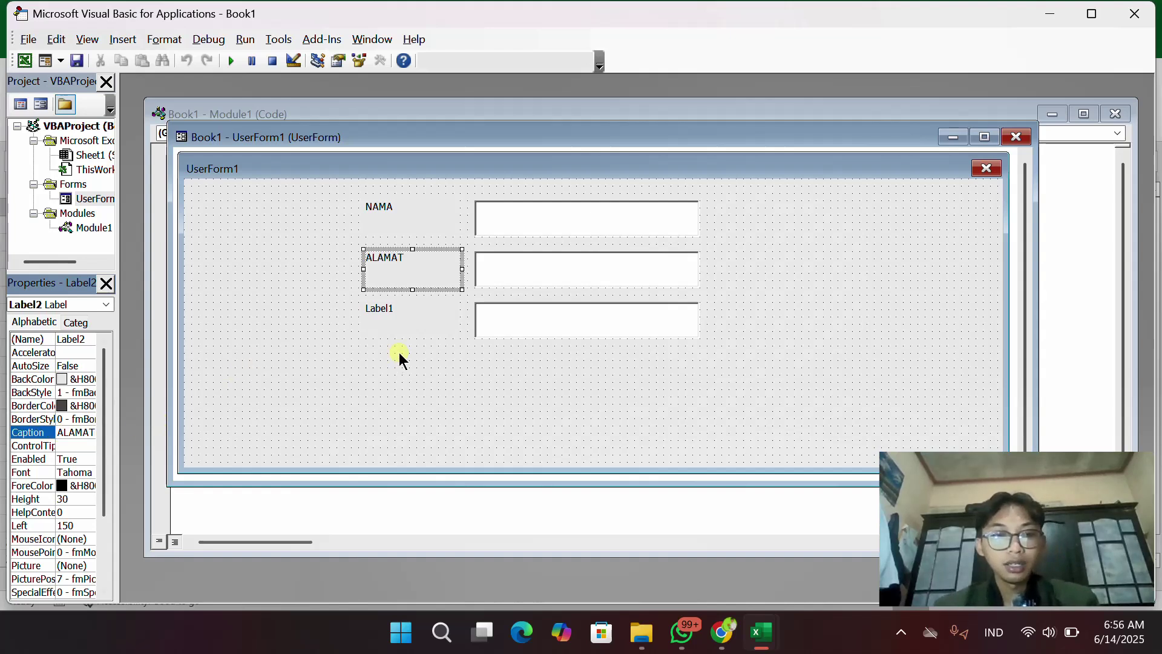
Set the third label's Caption to NO HP
click(400, 315)
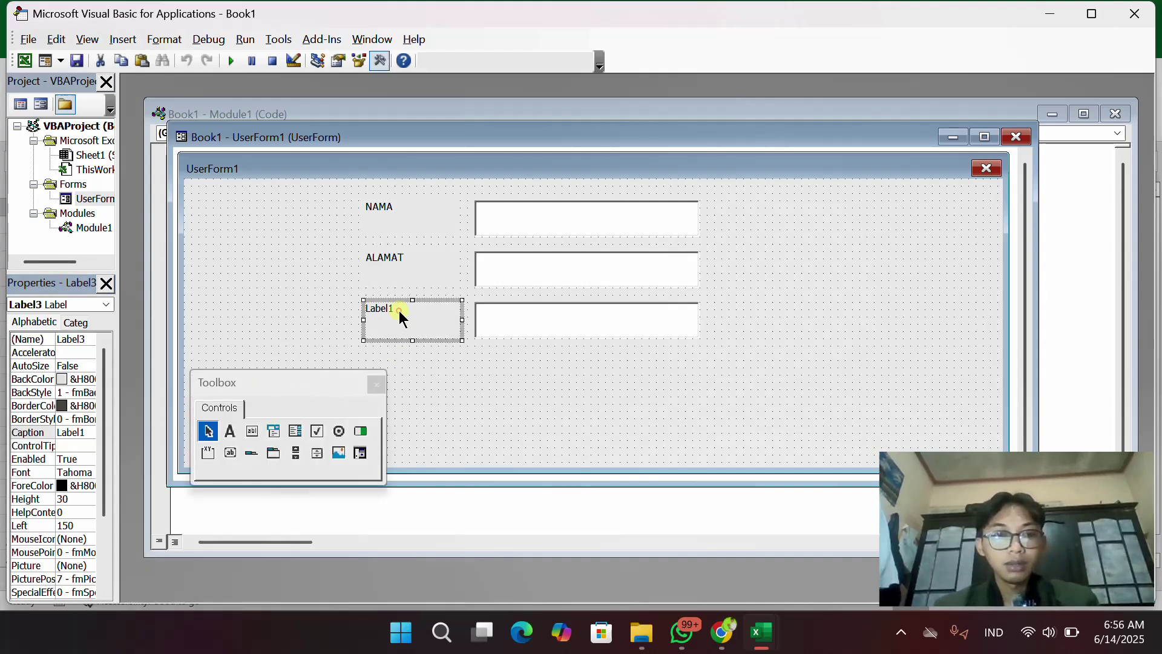
click(85, 431)
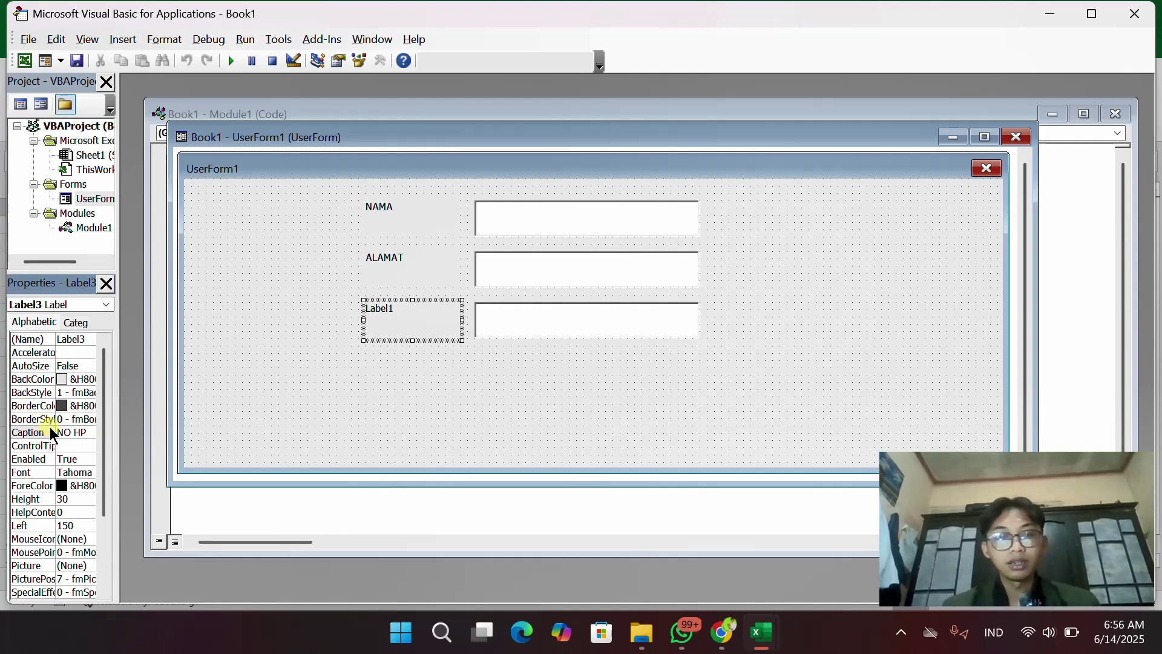
key(Return)
click(434, 424)
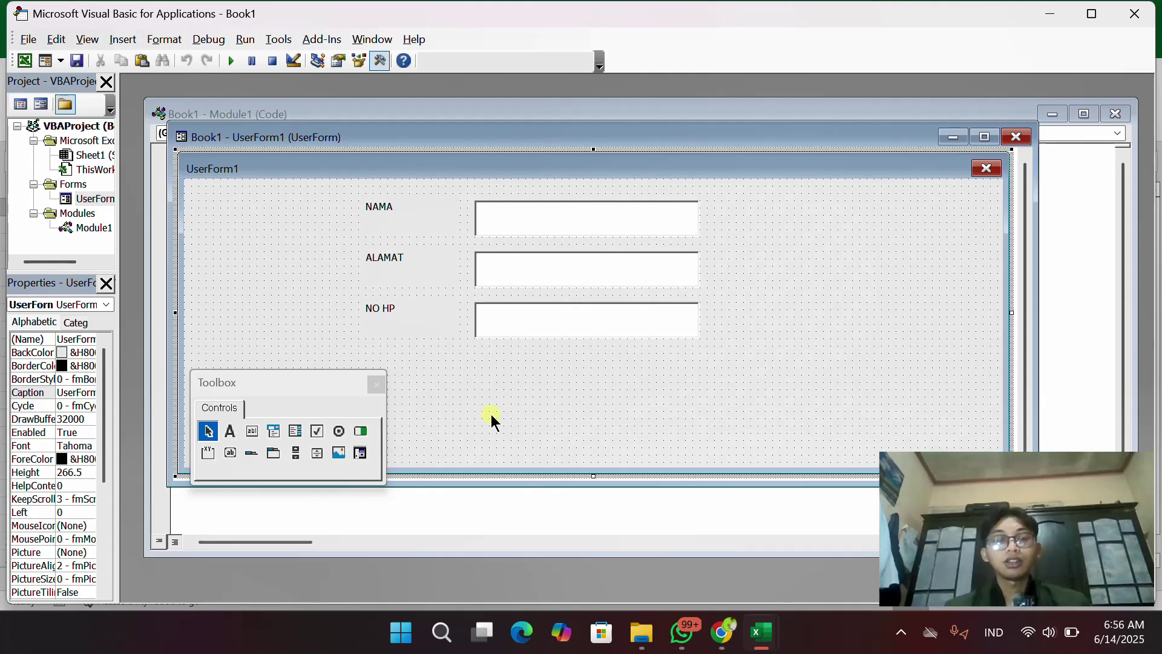
click(393, 226)
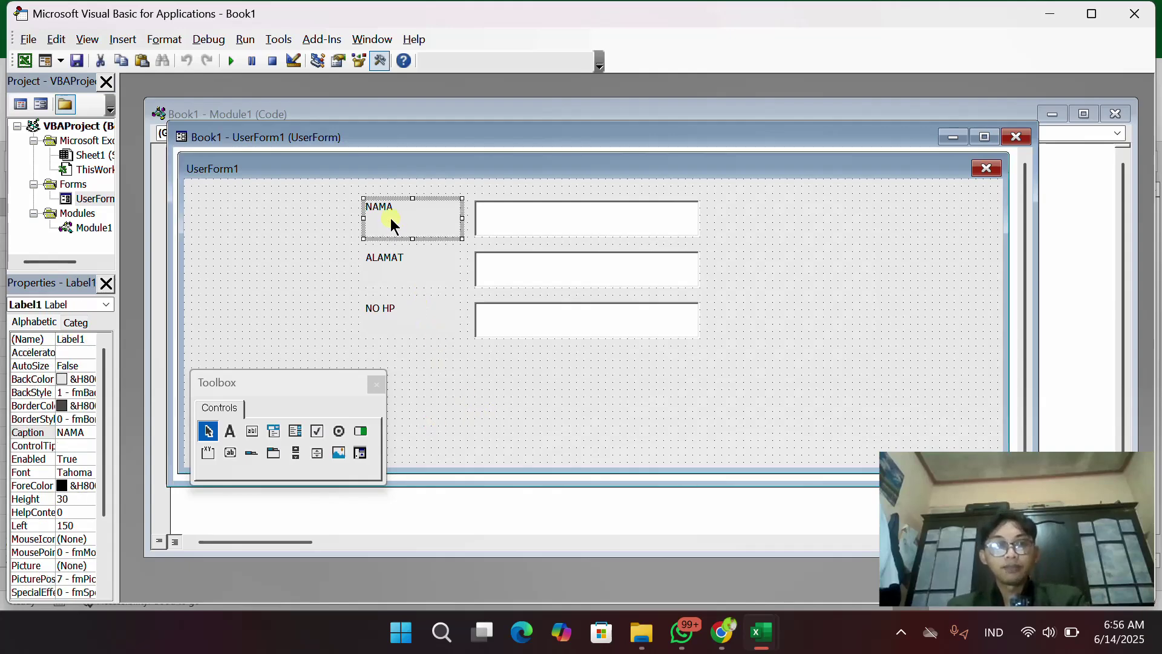
Open and close UserForm1's code view, then minimize the editor back to Excel
double_click(768, 227)
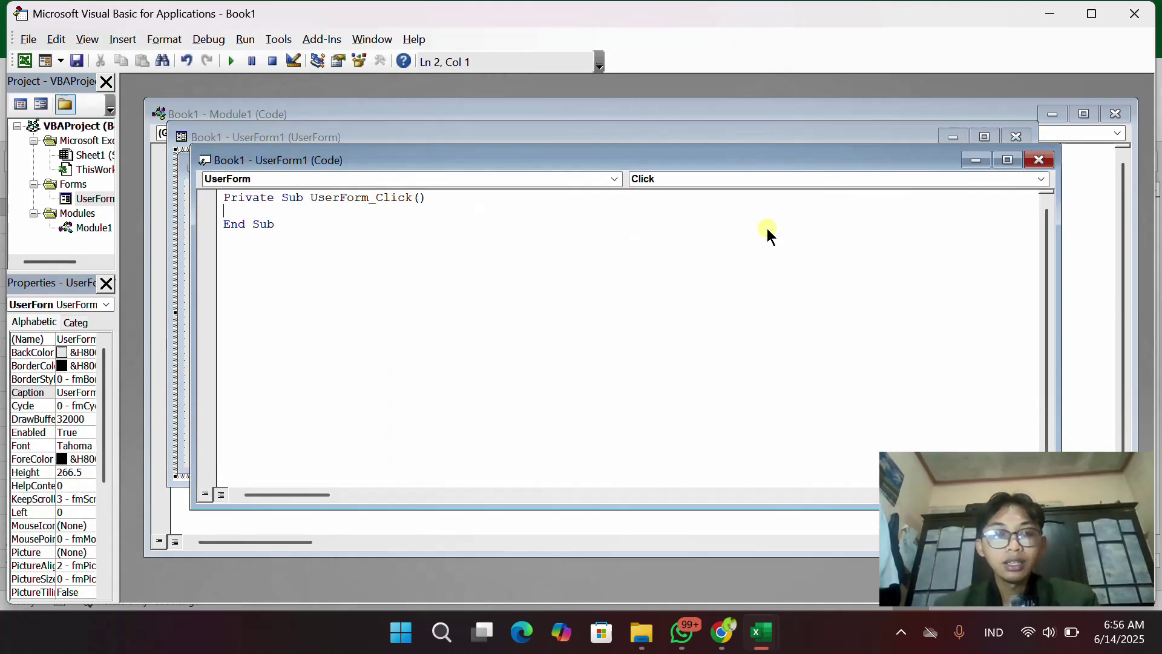
click(1043, 161)
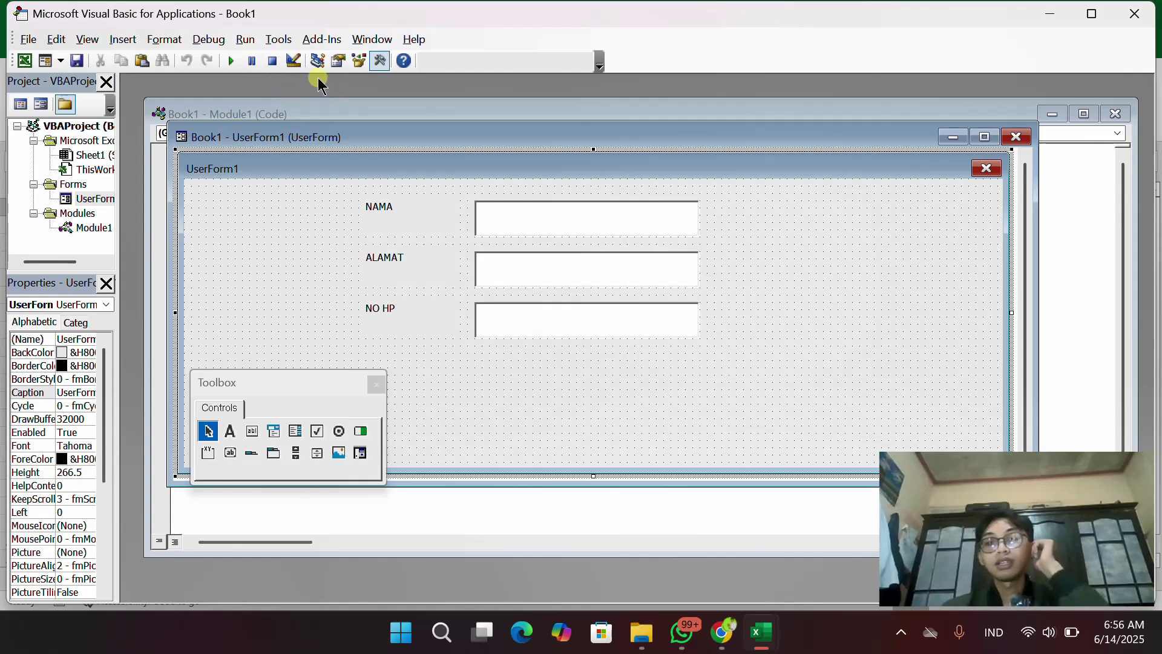
click(1047, 14)
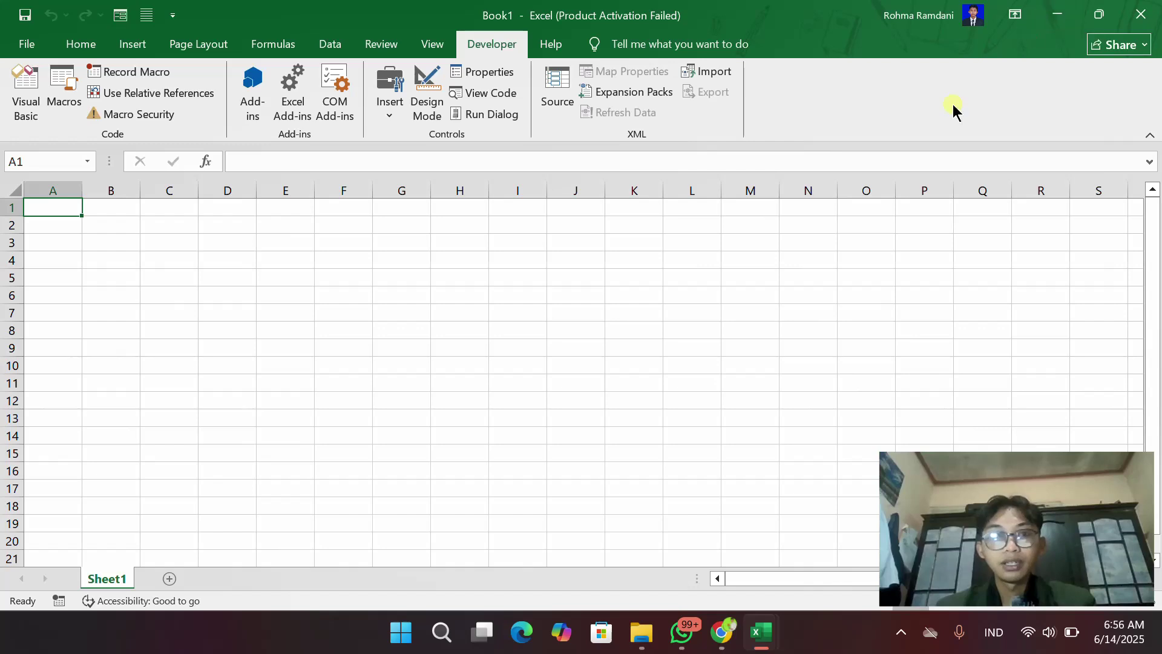
Bring up the full Save As dialog from the File page
click(40, 45)
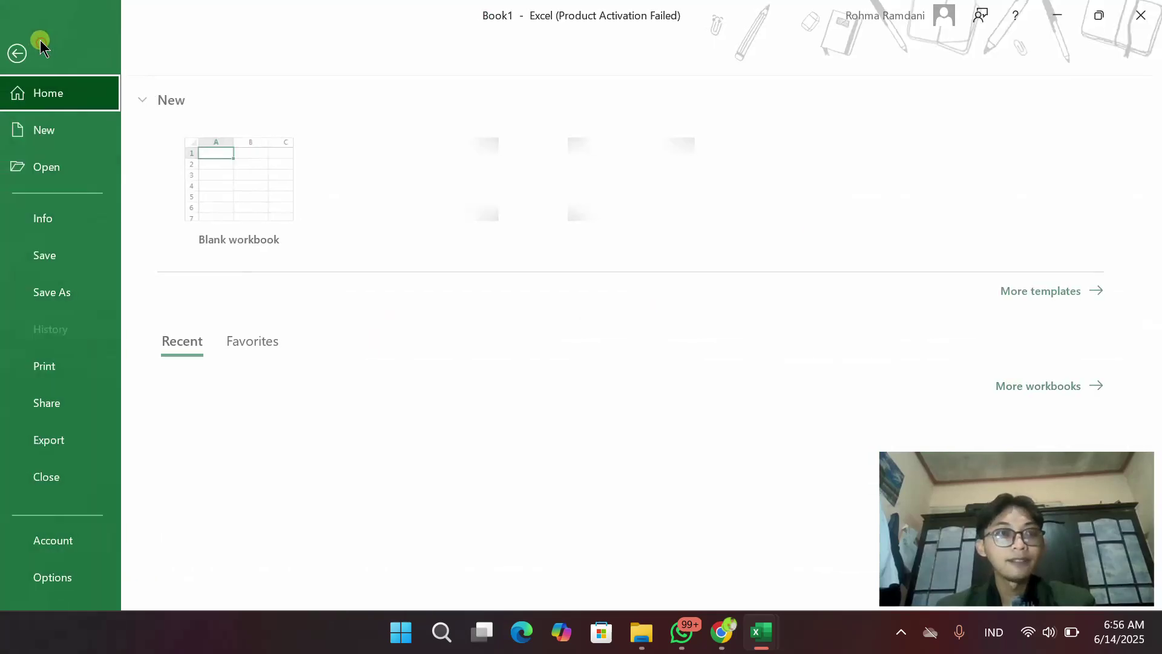
click(45, 292)
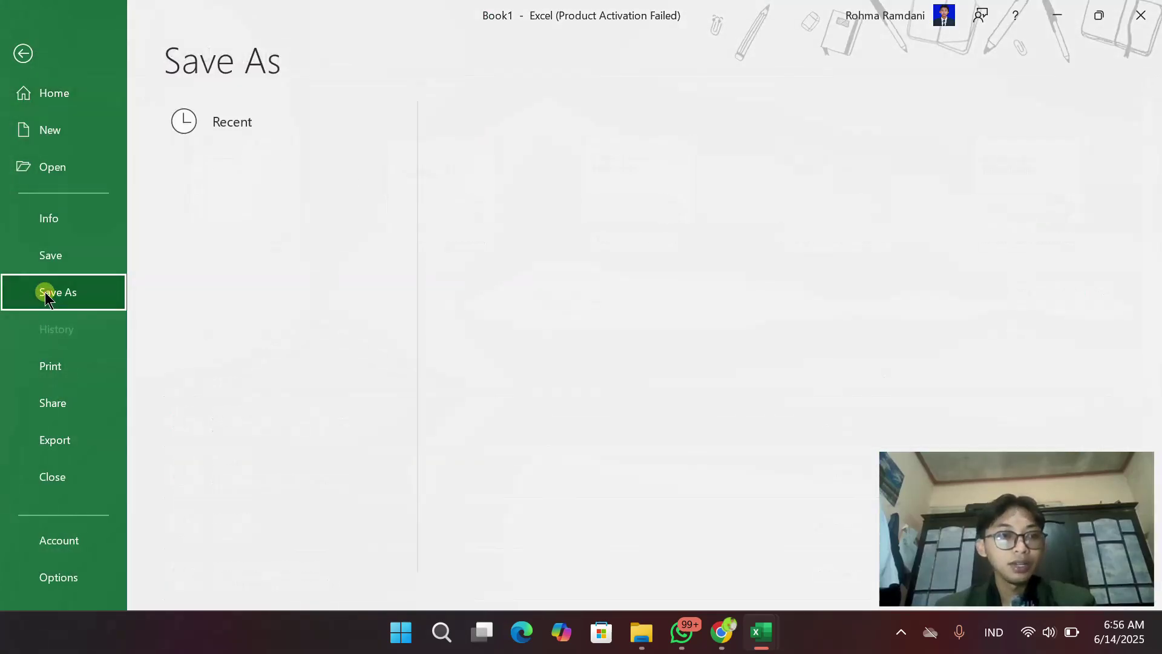
click(241, 437)
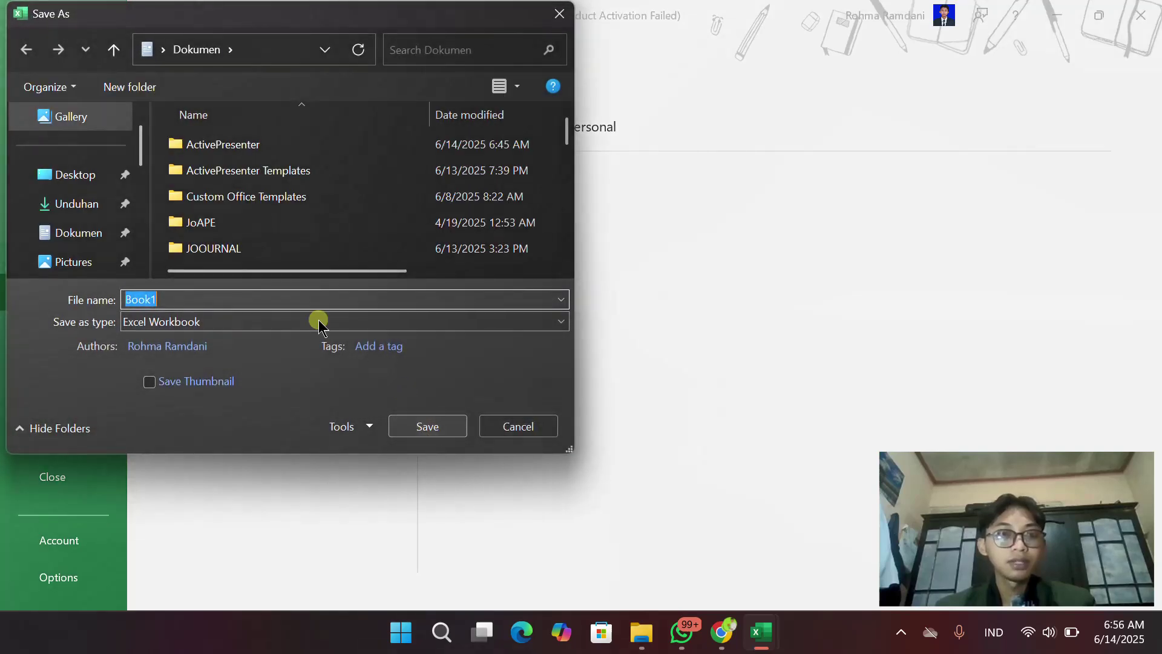
Choose the Videos folder and replace Book1 with the file name 'AKTIFASI MACRO VBA'
scroll(266, 215, down, 1)
scroll(91, 213, down, 3)
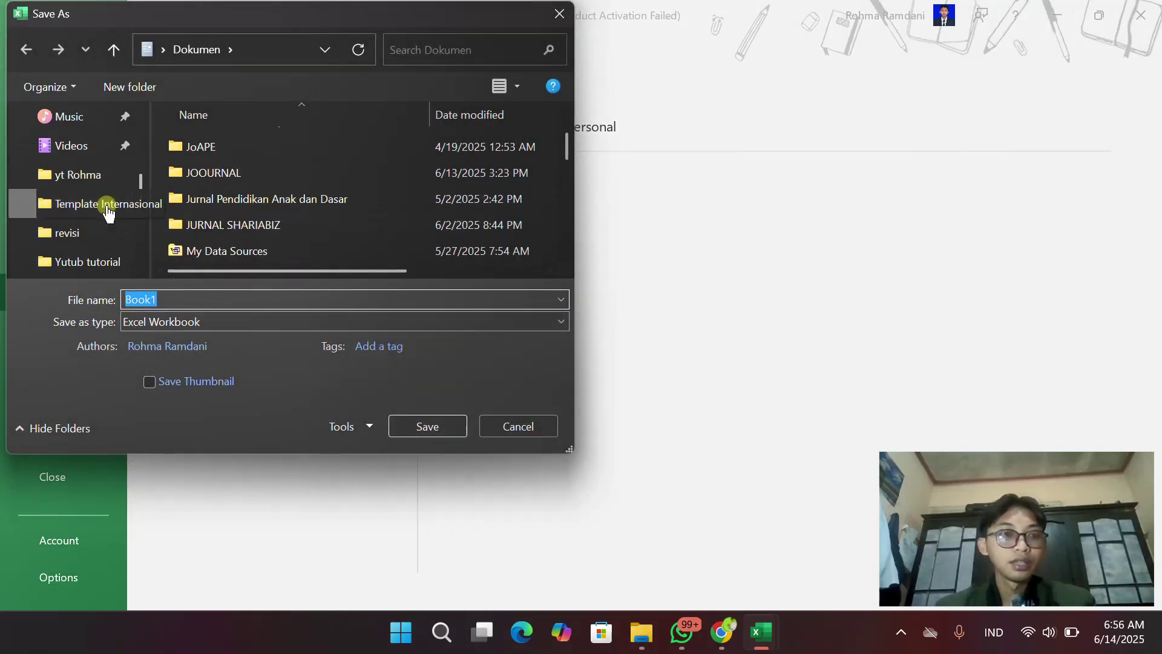
click(100, 157)
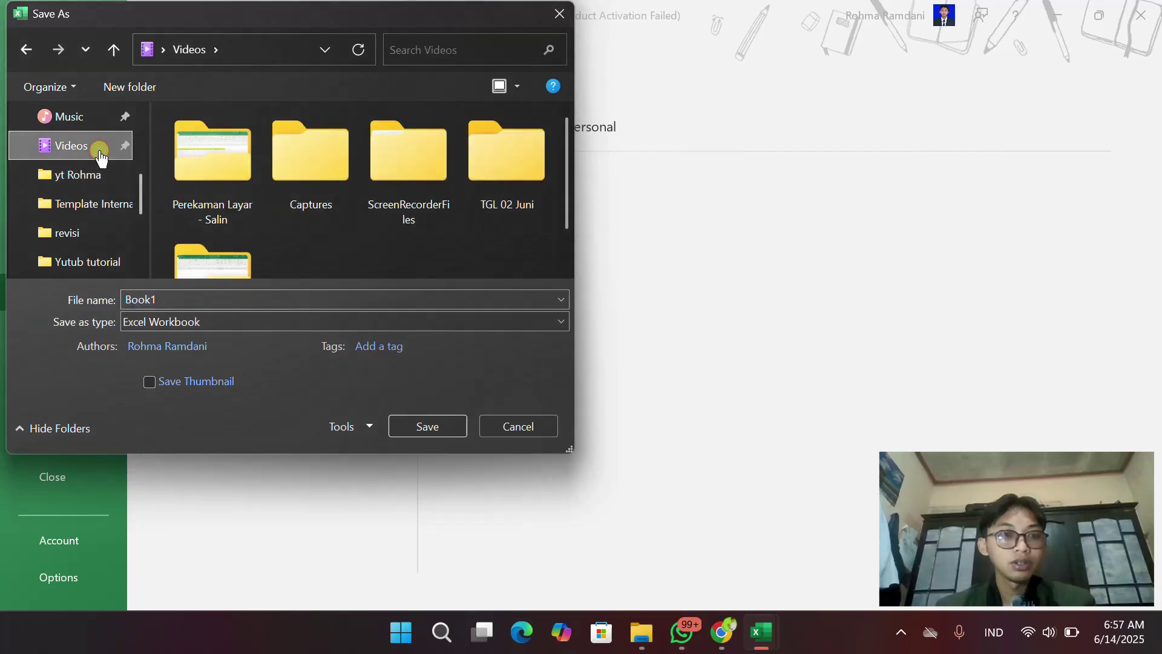
click(202, 327)
double_click(169, 299)
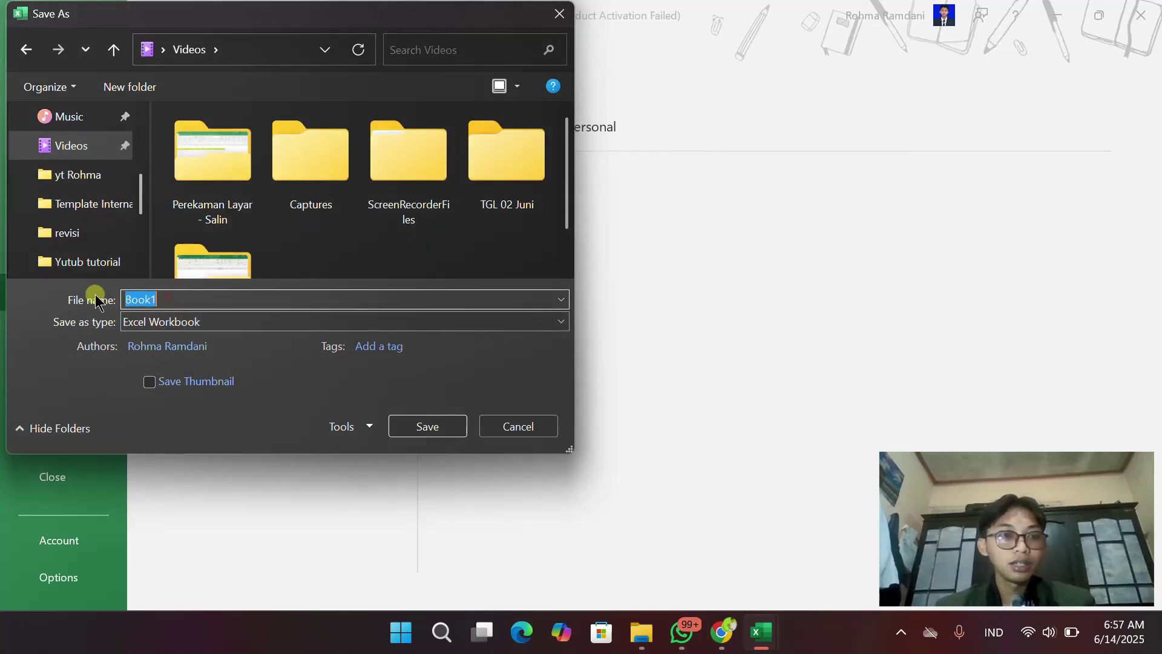
text(AKTIFASI)
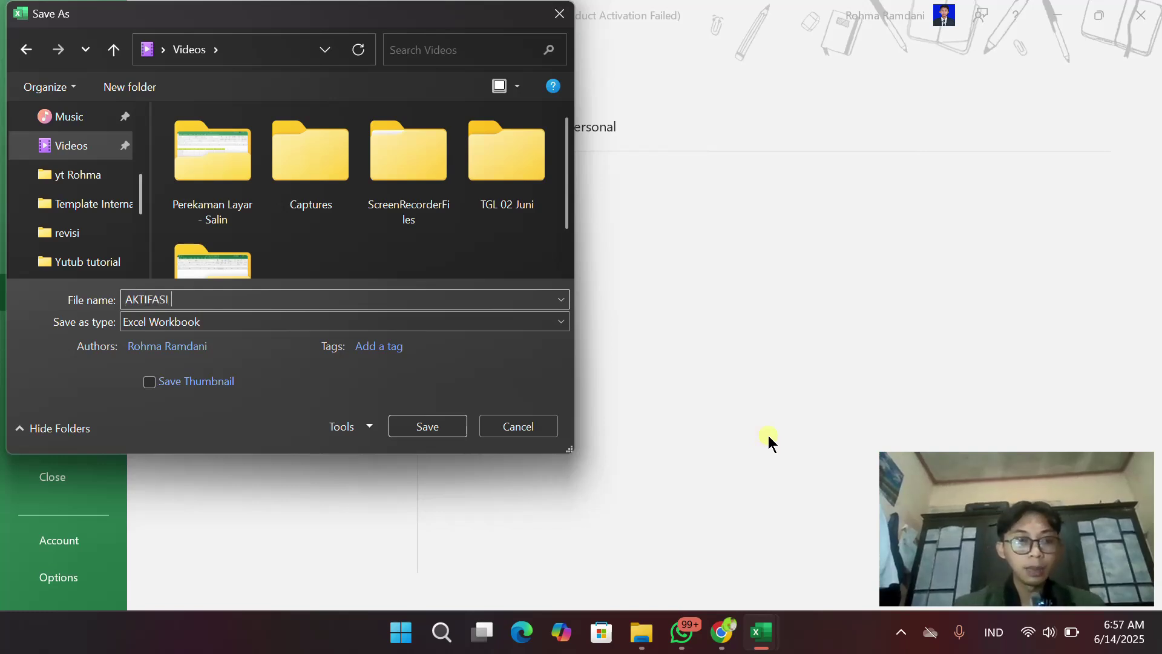
text( MA)
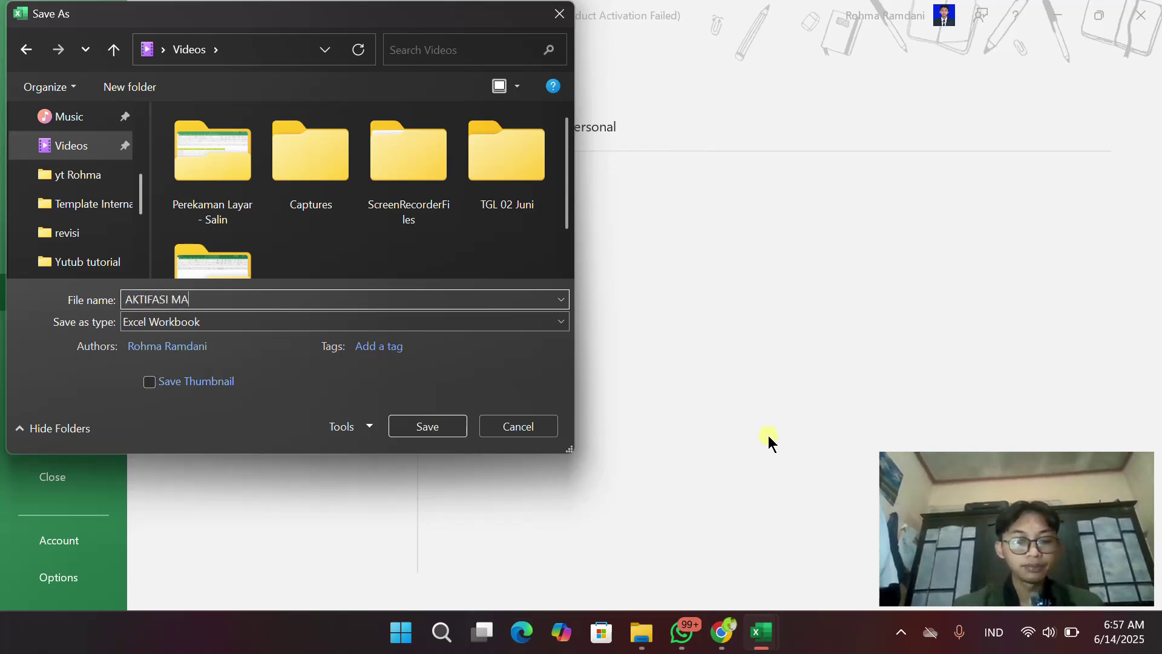
text(CRO VBA)
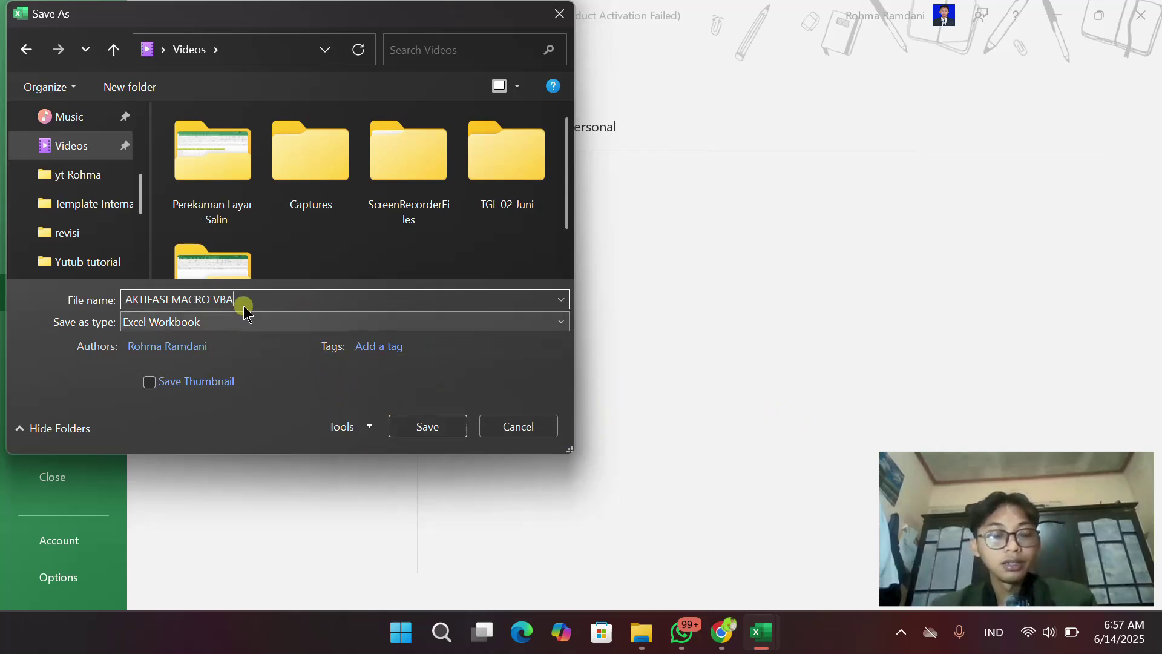
Dismiss the macro-free warning and save as an Excel Macro-Enabled Workbook
click(434, 430)
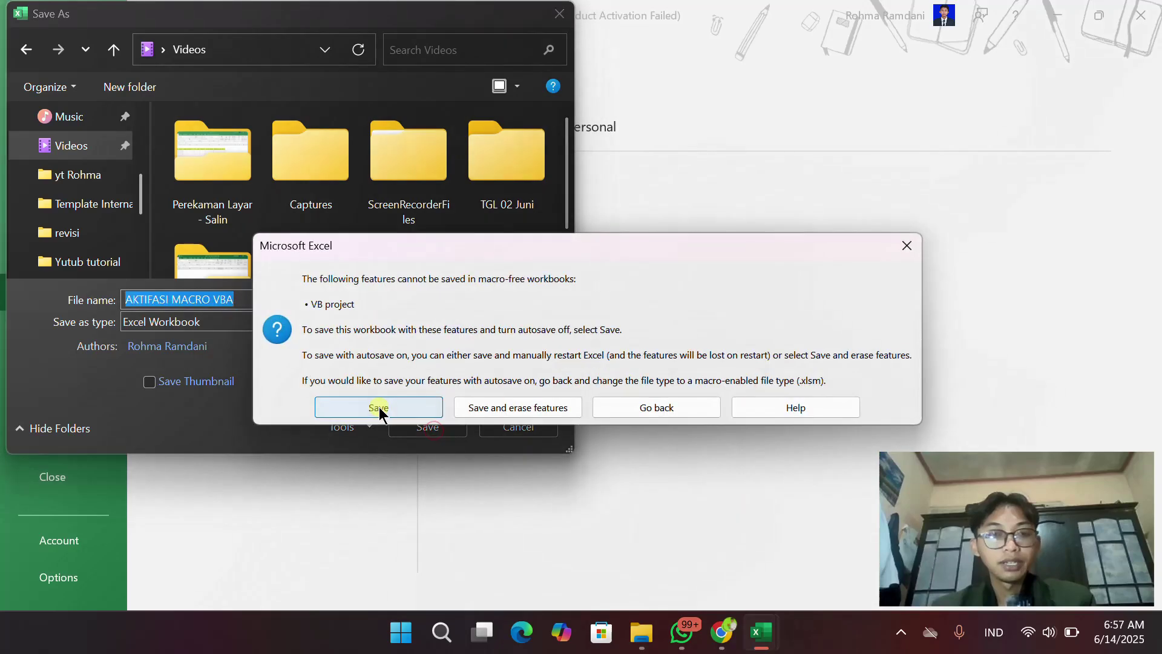
click(913, 248)
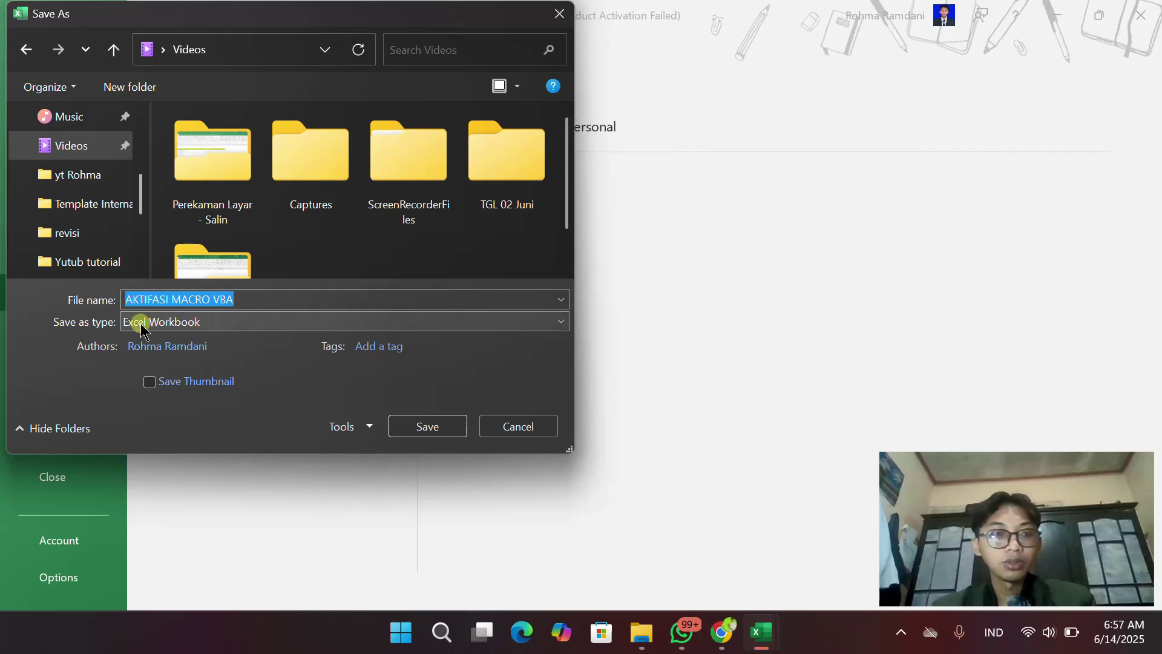
click(563, 322)
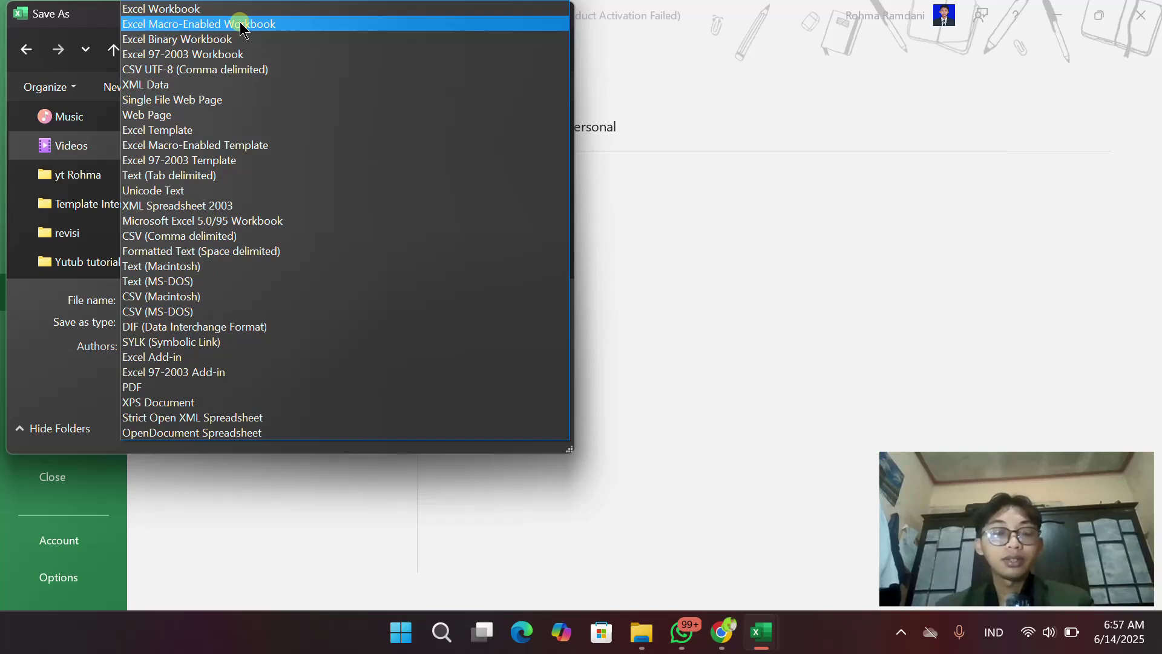
click(145, 26)
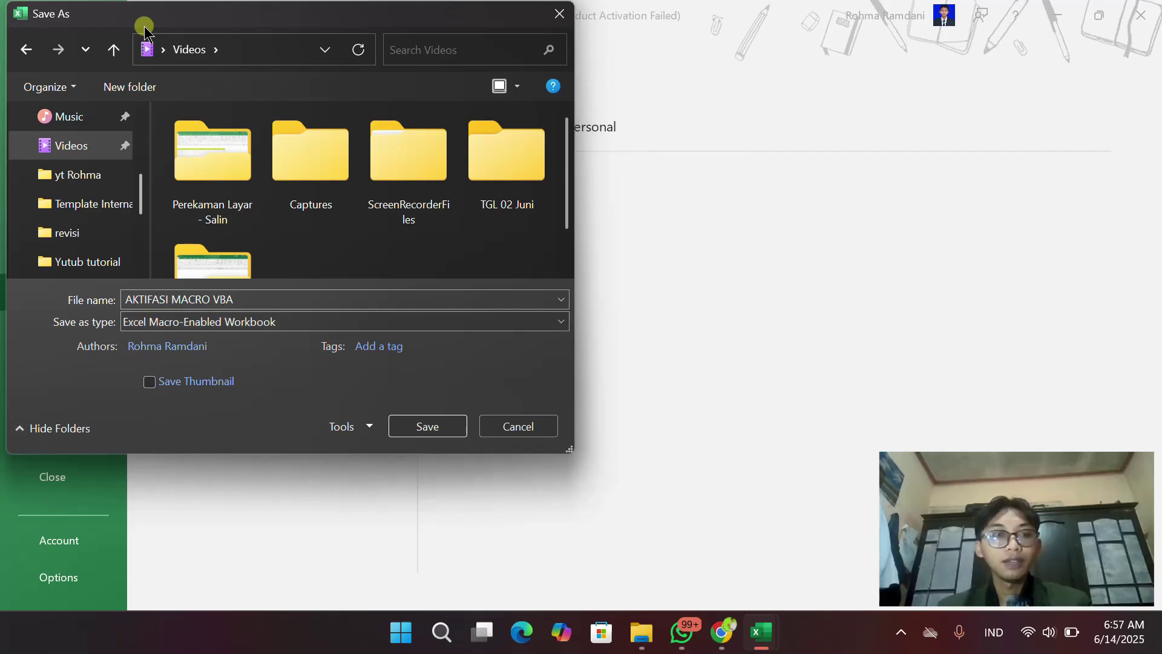
click(424, 423)
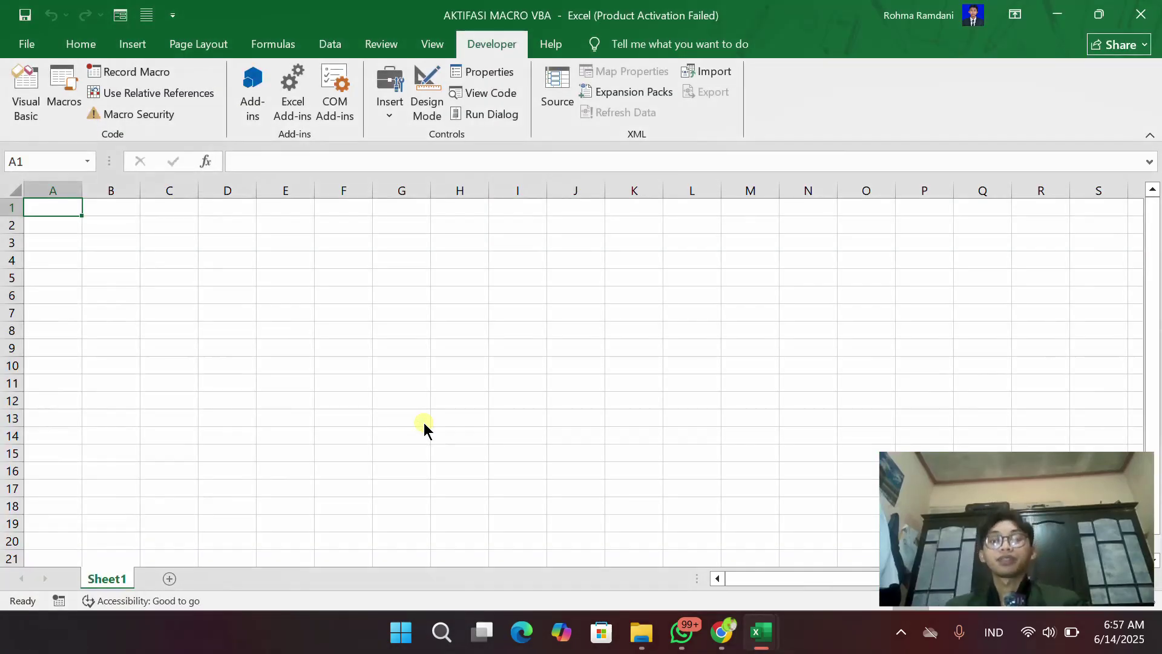
Bring the File Explorer Video folder holding AKTIFASI MACRO VBA to the front
click(658, 639)
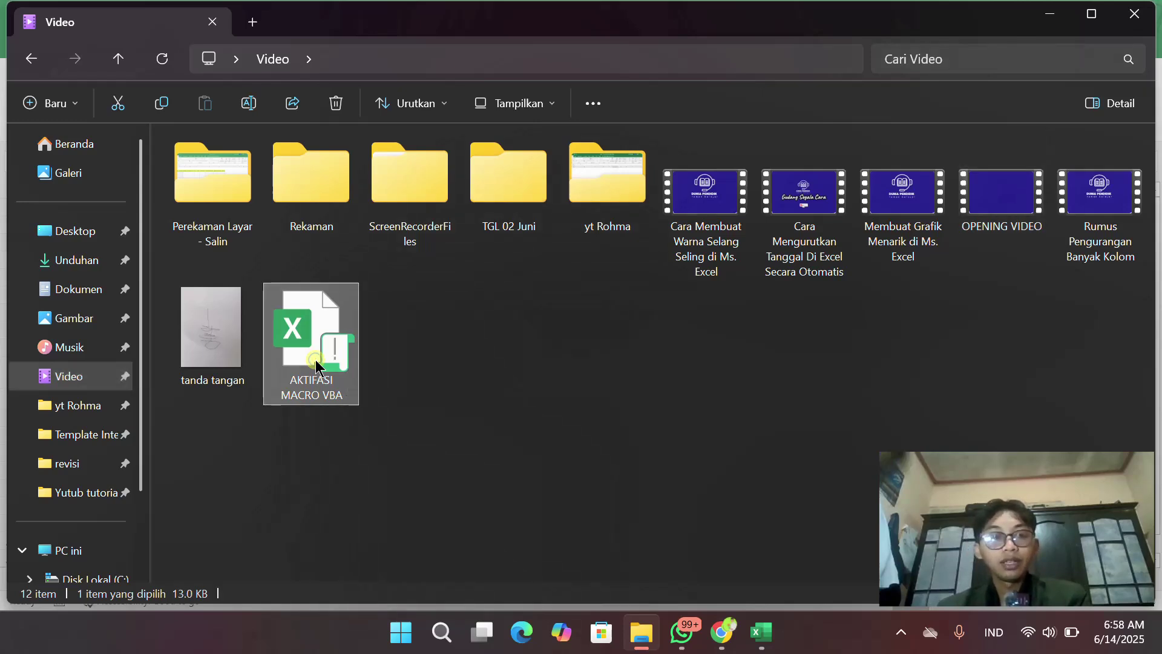
right_click(315, 360)
click(382, 426)
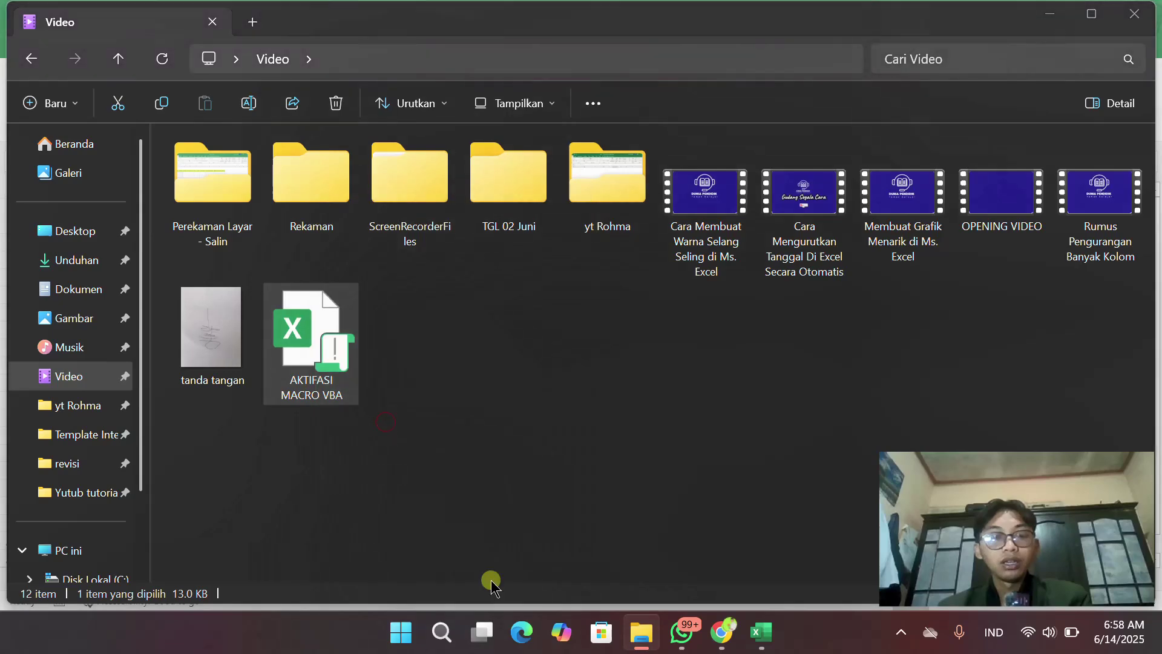
drag(604, 163, 741, 174)
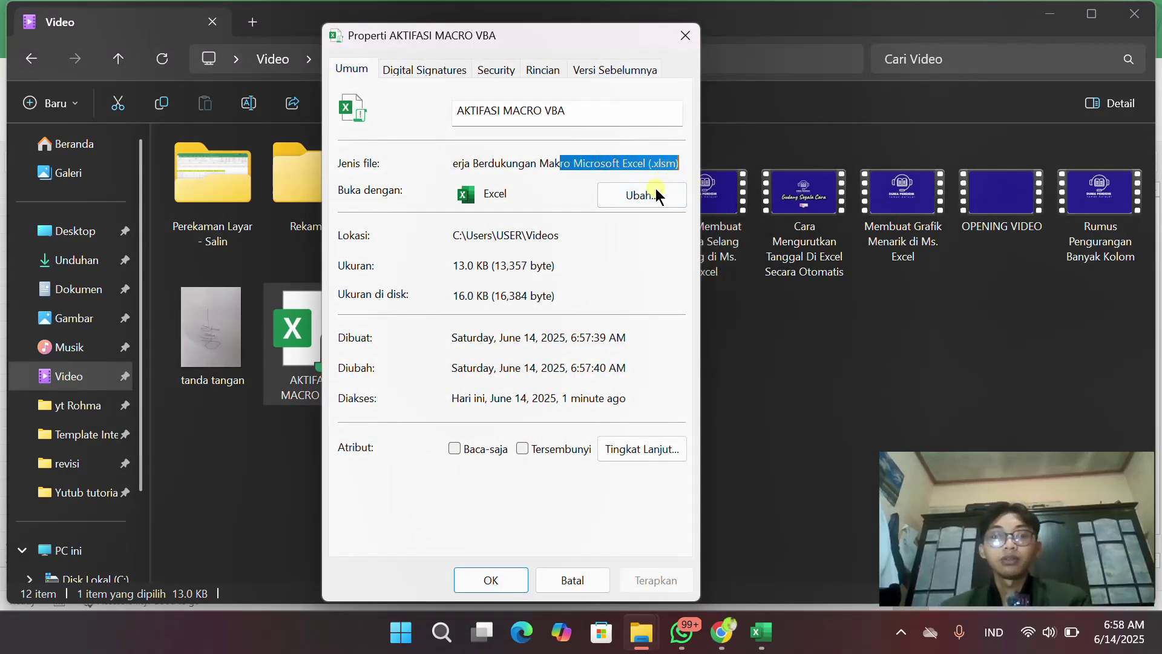
click(663, 169)
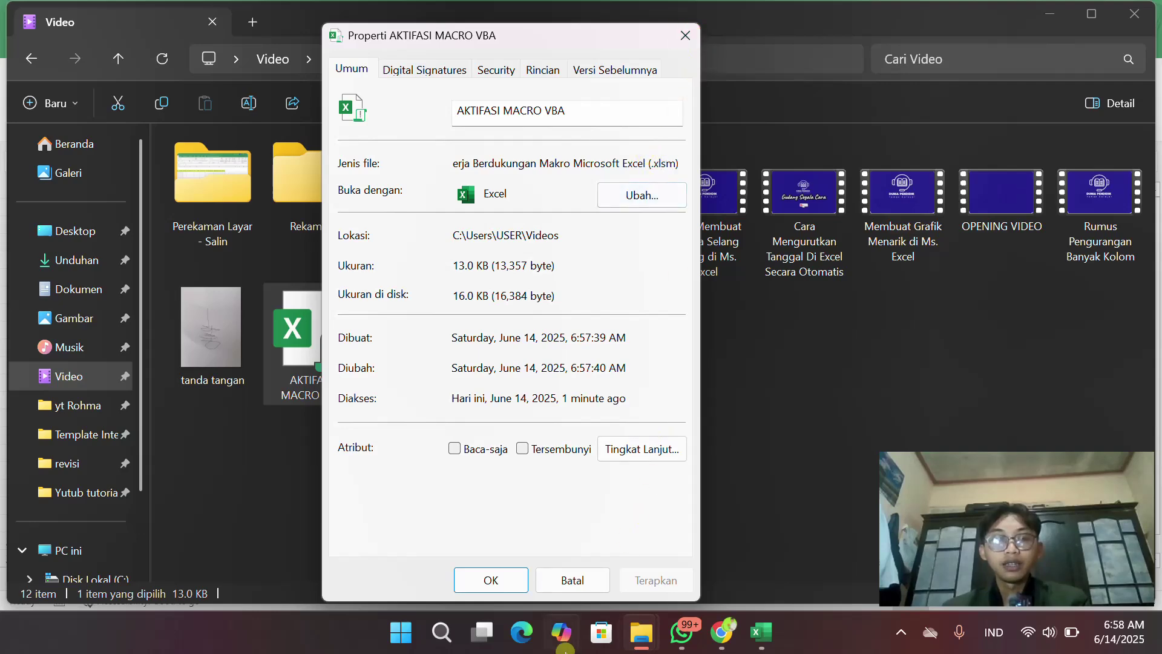
click(578, 582)
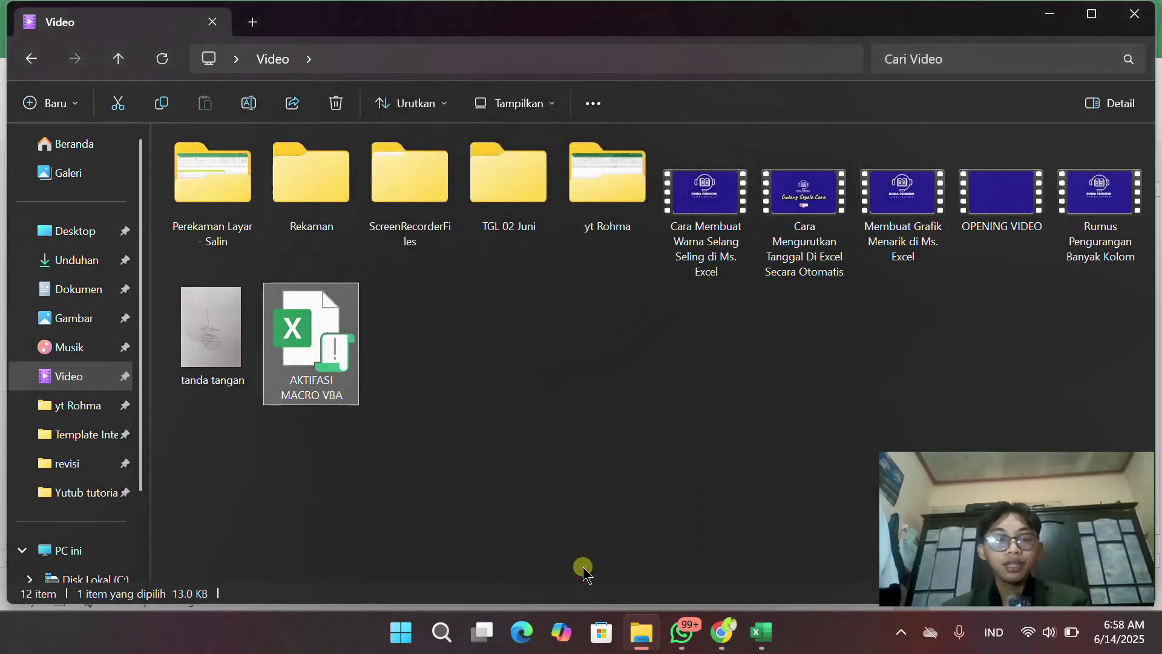
double_click(347, 345)
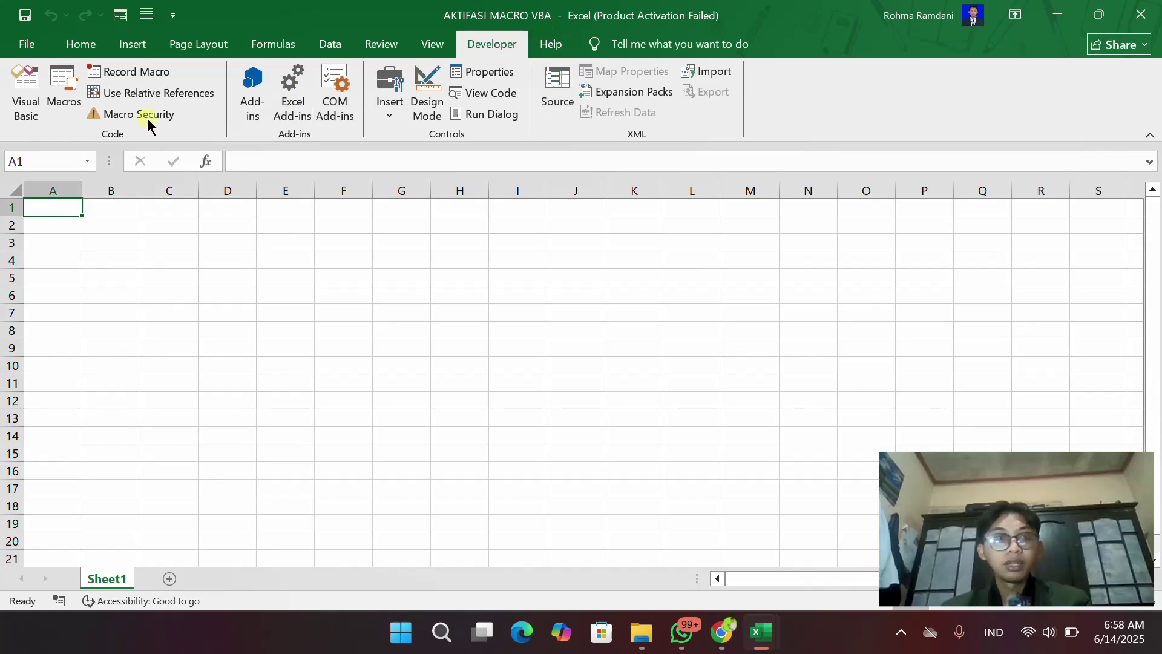
click(34, 109)
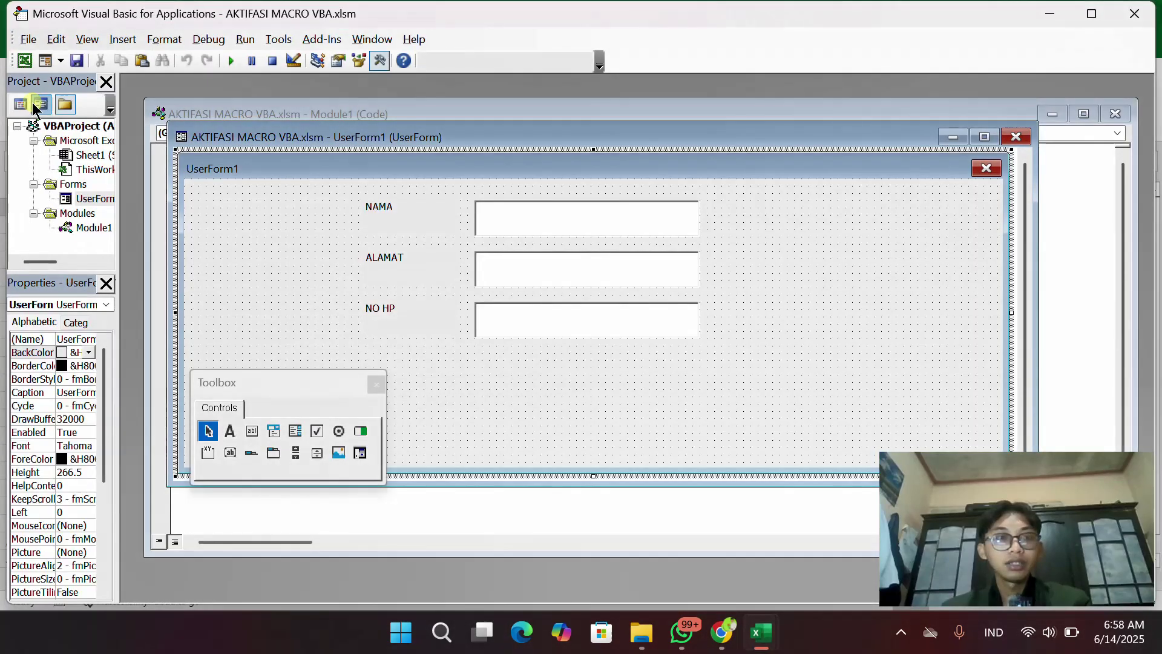
click(1140, 15)
click(1141, 14)
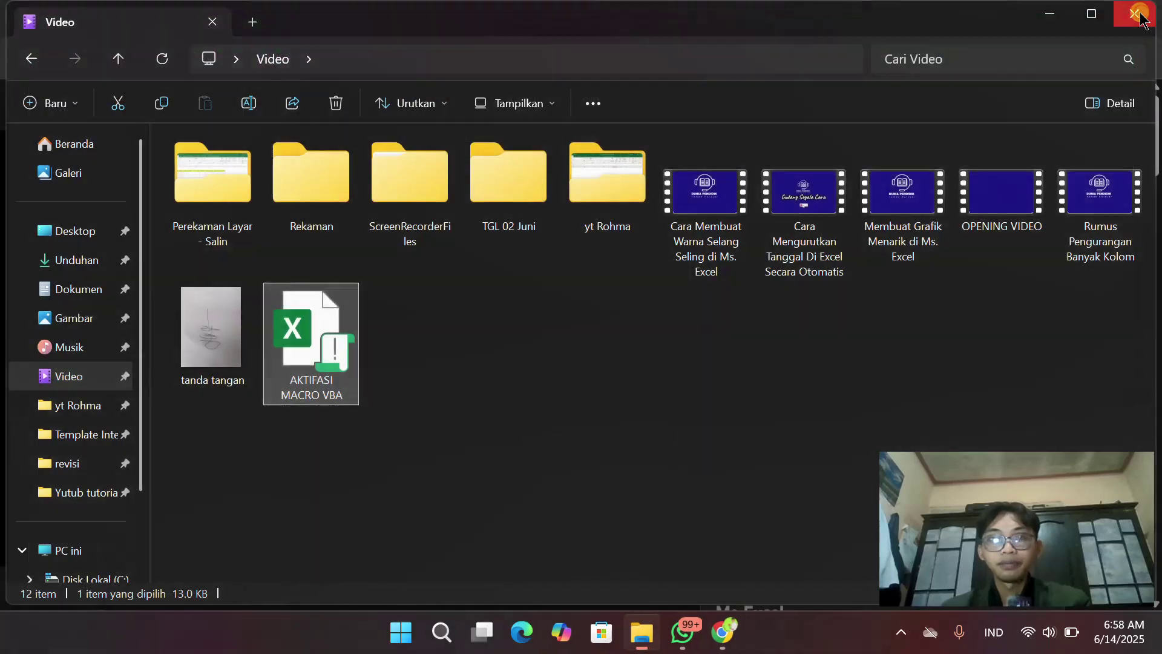
Reopen AKTIFASI MACRO VBA.xlsm, show the Developer commands, and dismiss the Office activation notice
double_click(329, 357)
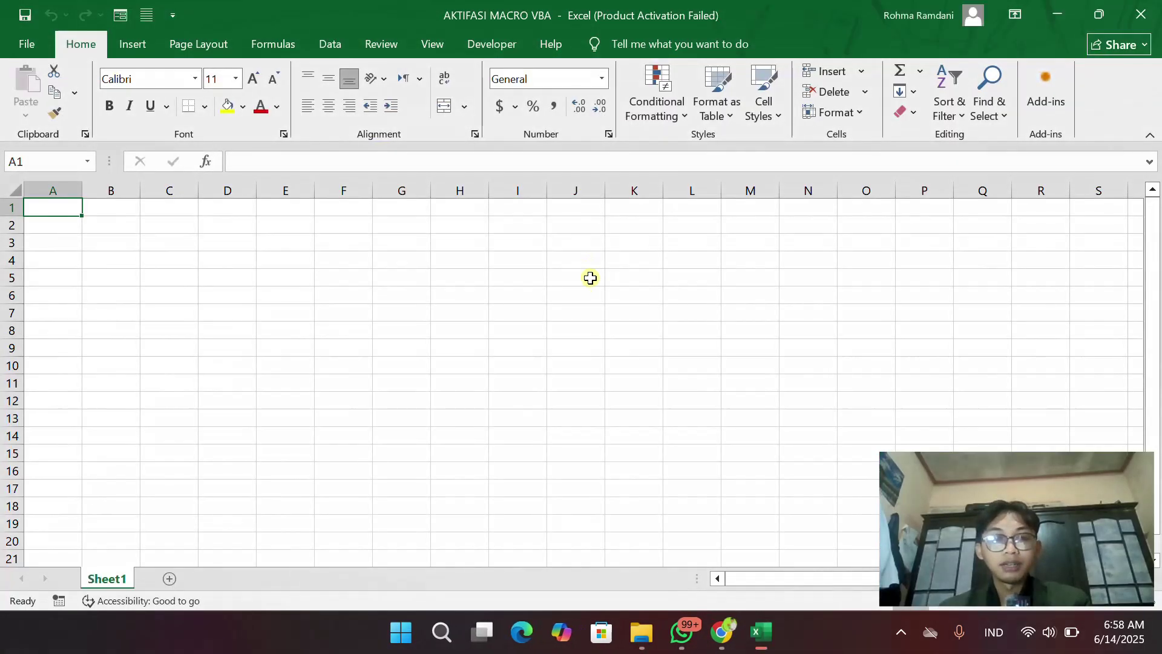
click(496, 47)
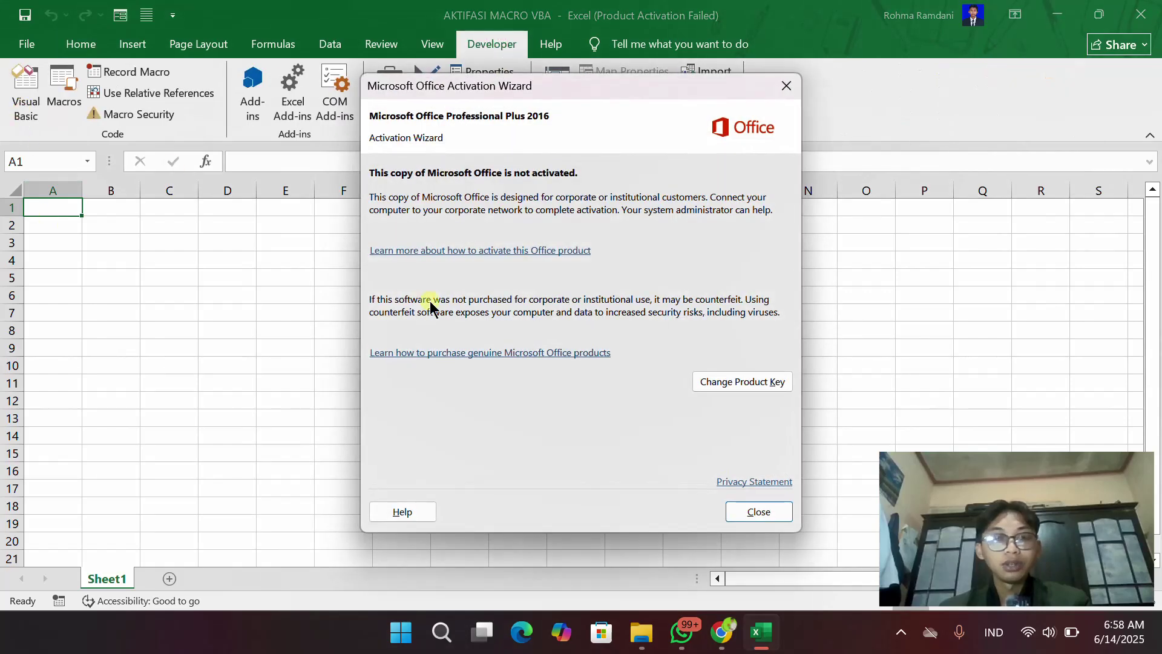
click(755, 514)
In the VBA editor, expand Forms and display the UserForm1 design
click(26, 109)
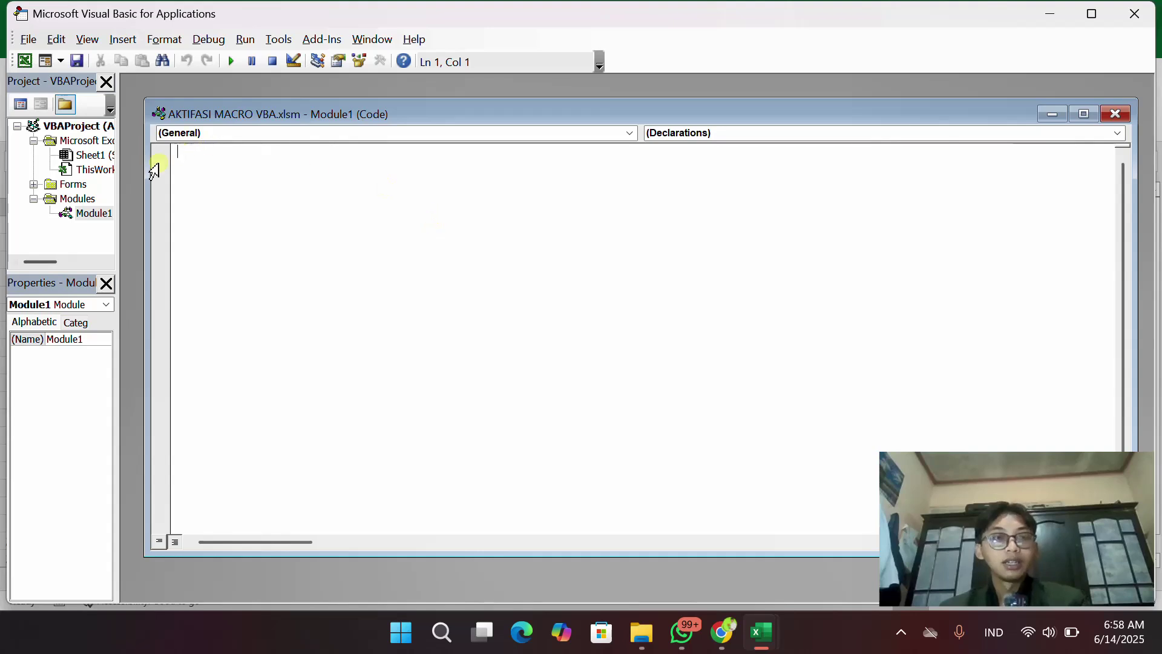
click(65, 184)
double_click(64, 184)
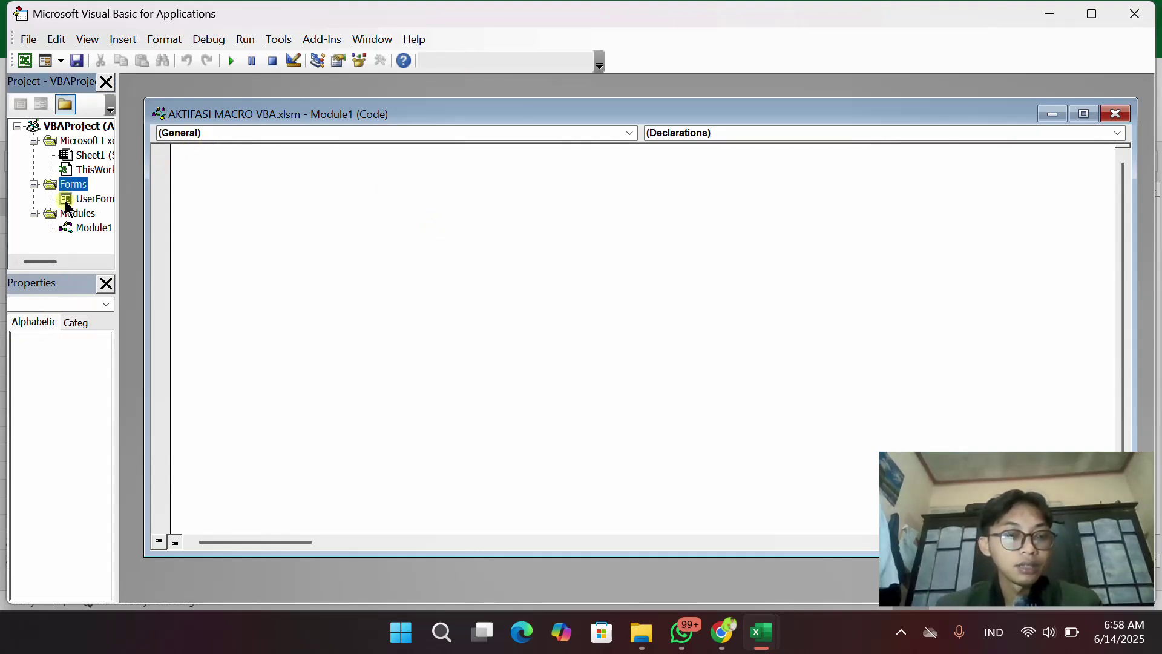
click(79, 198)
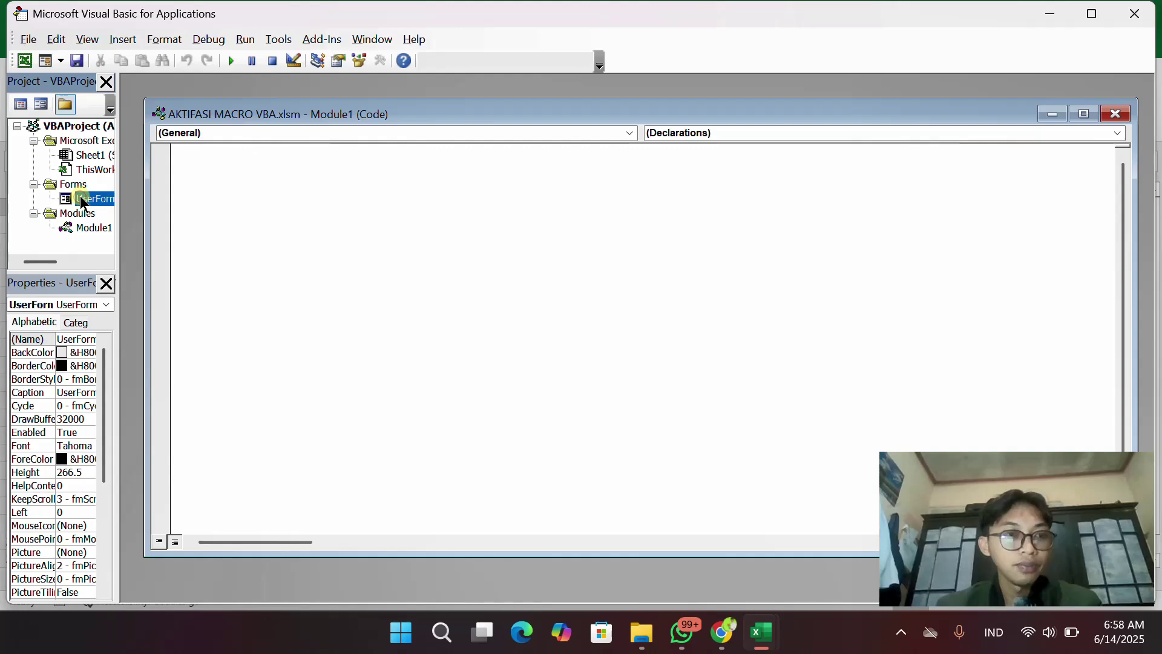
click(40, 104)
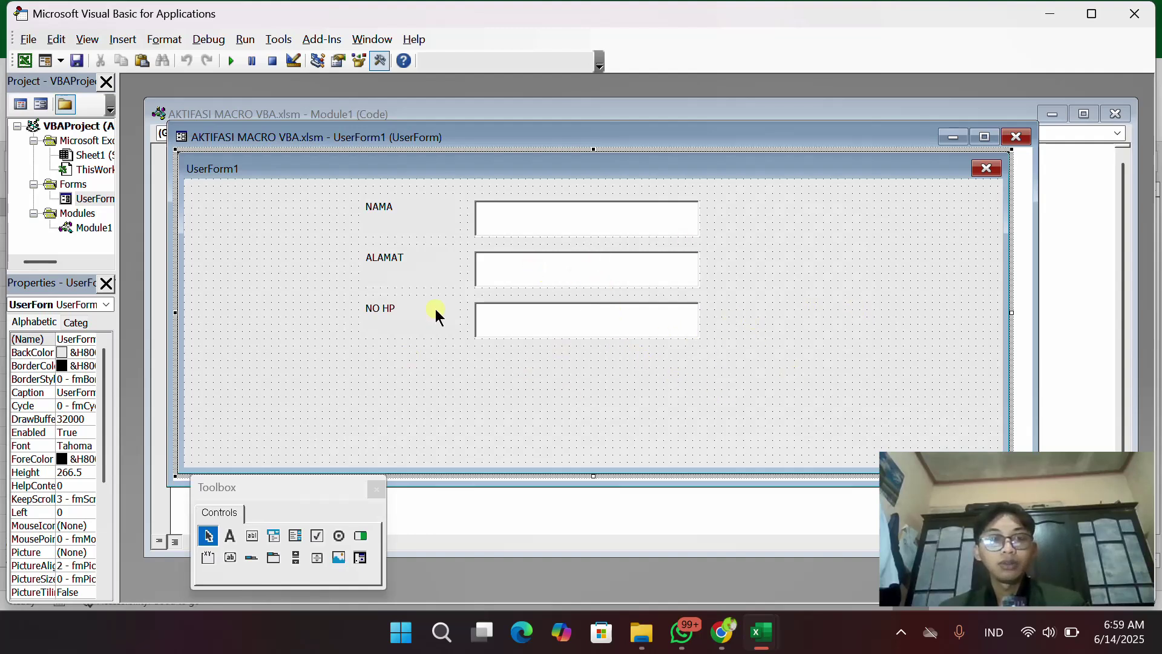
Run UserForm1 and enter a person's name and town, then a phone number in NO HP
click(231, 58)
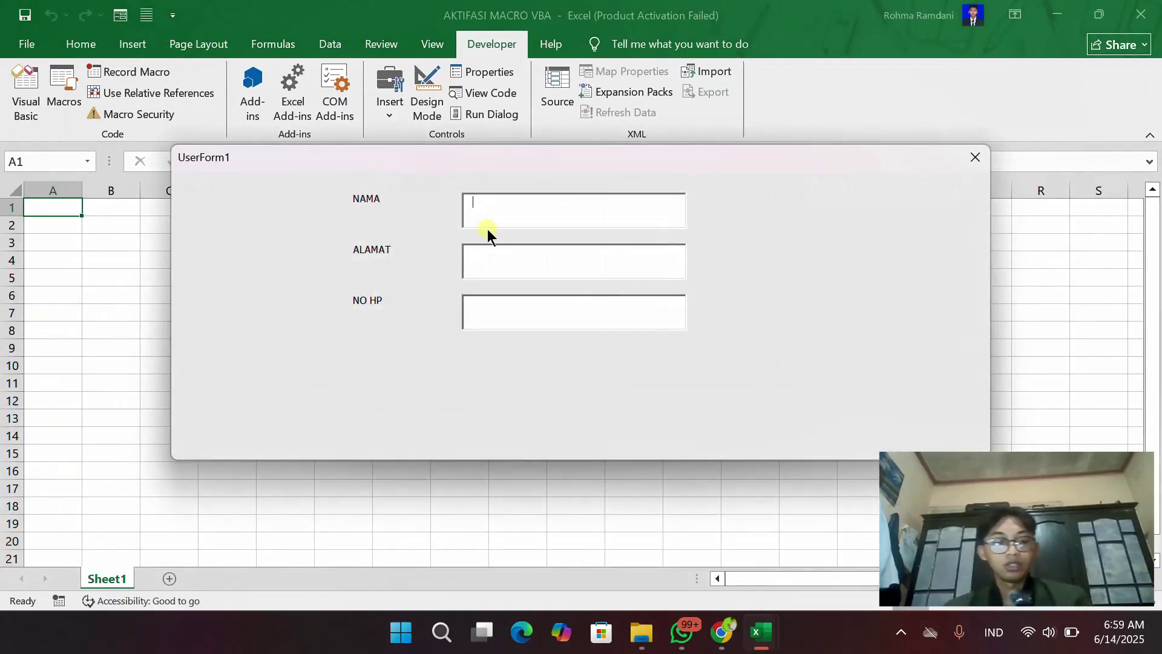
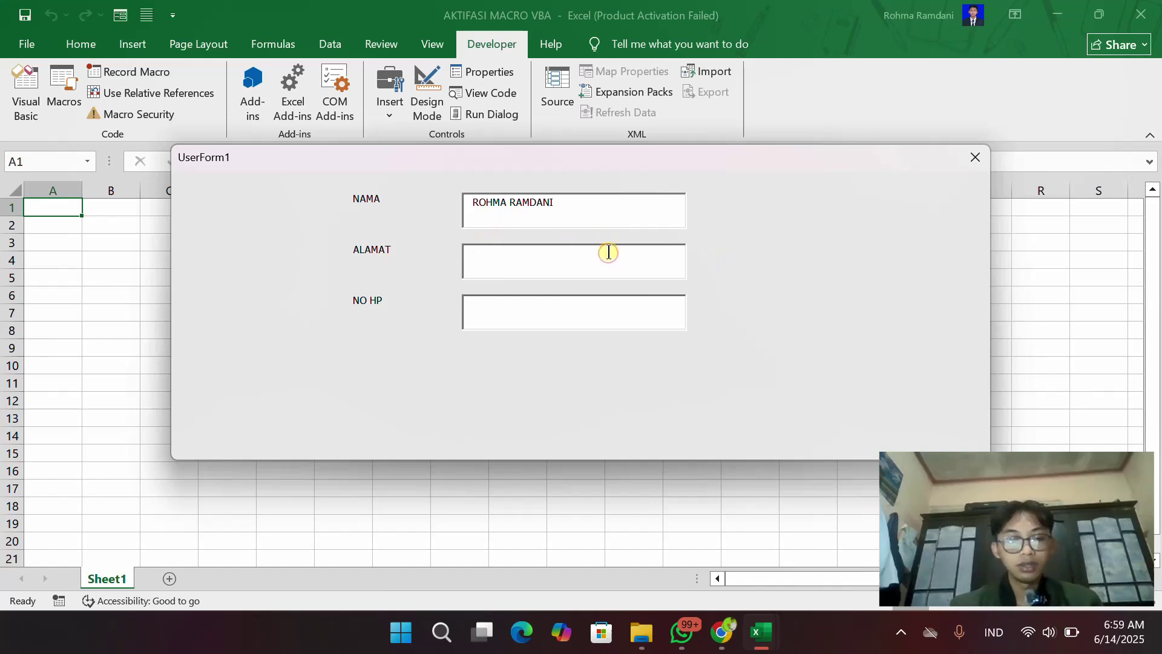
text(SU)
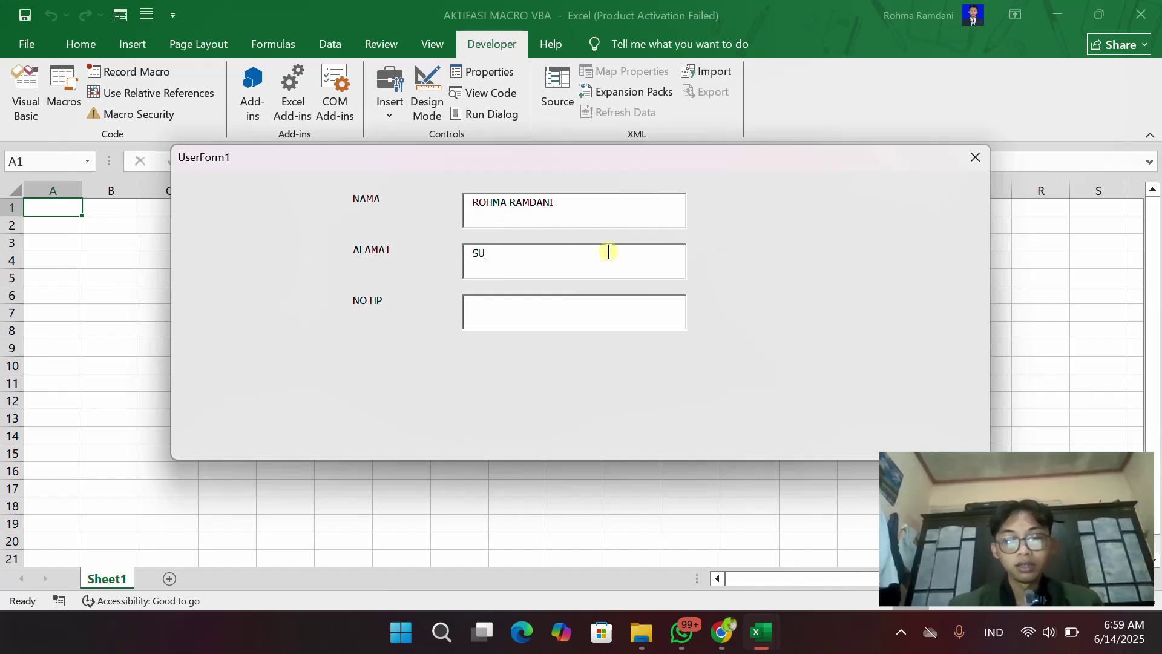
text(MEDANG)
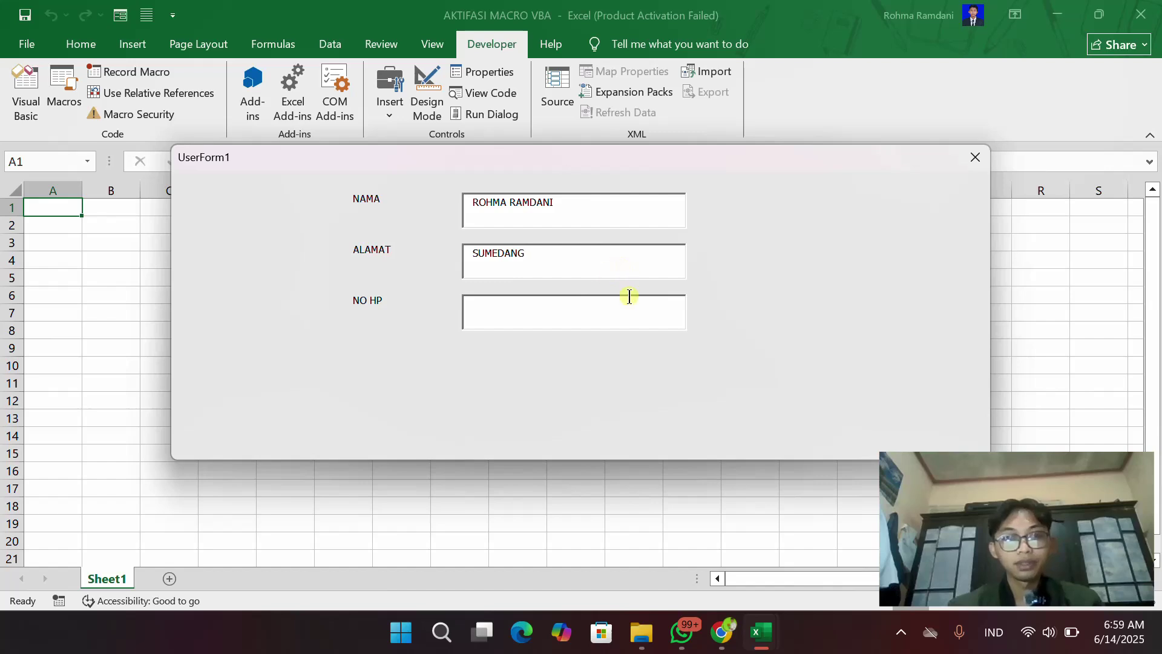
click(630, 314)
text(08654321)
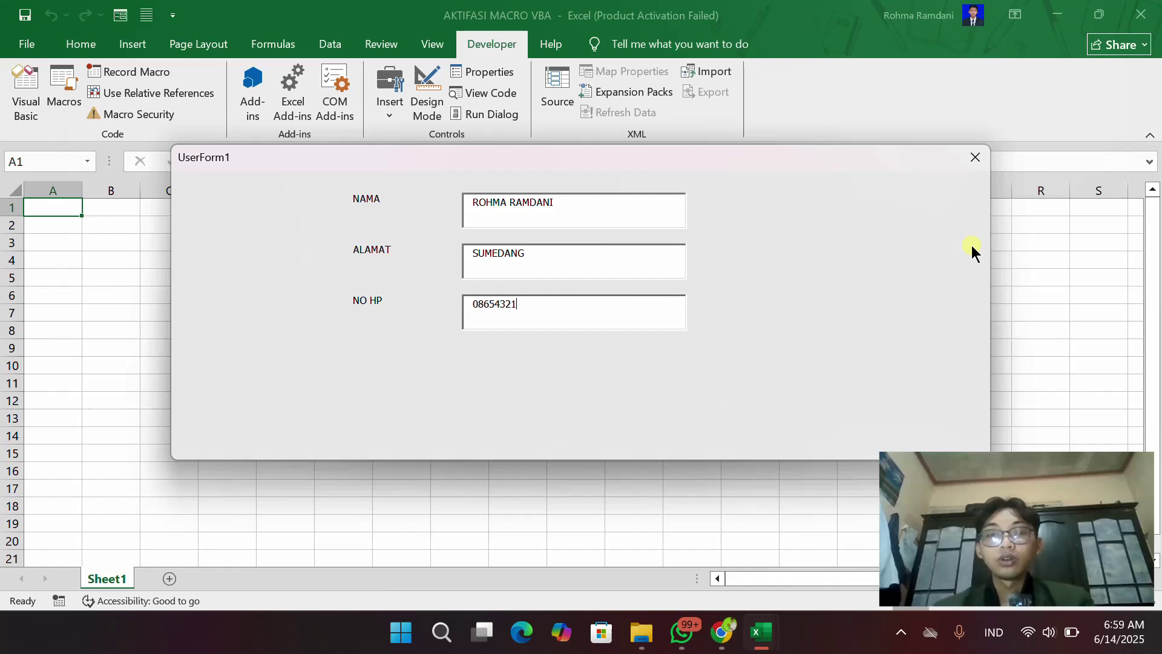
click(901, 632)
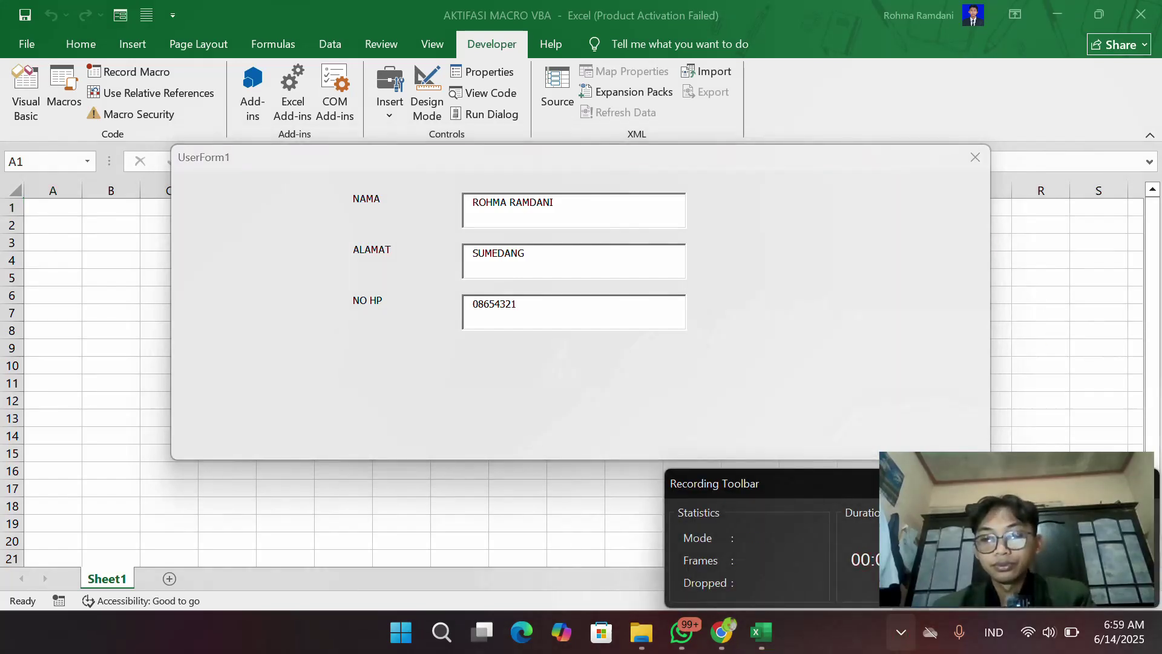